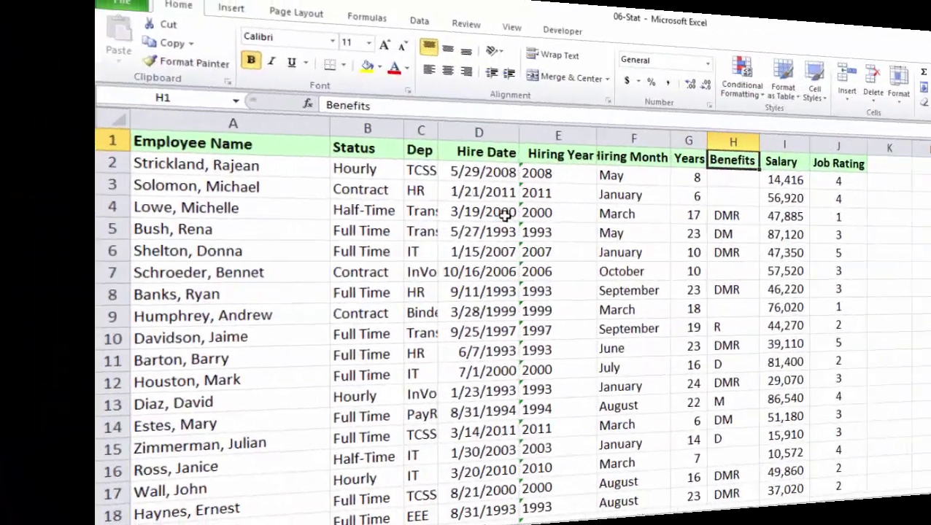
- Review the header row of the employee table, from Employee Name through Job Rating
{"action": "key", "text": "Left"}
{"action": "key", "text": "Left"}
{"action": "key", "text": "Left"}
{"action": "key", "text": "Left"}
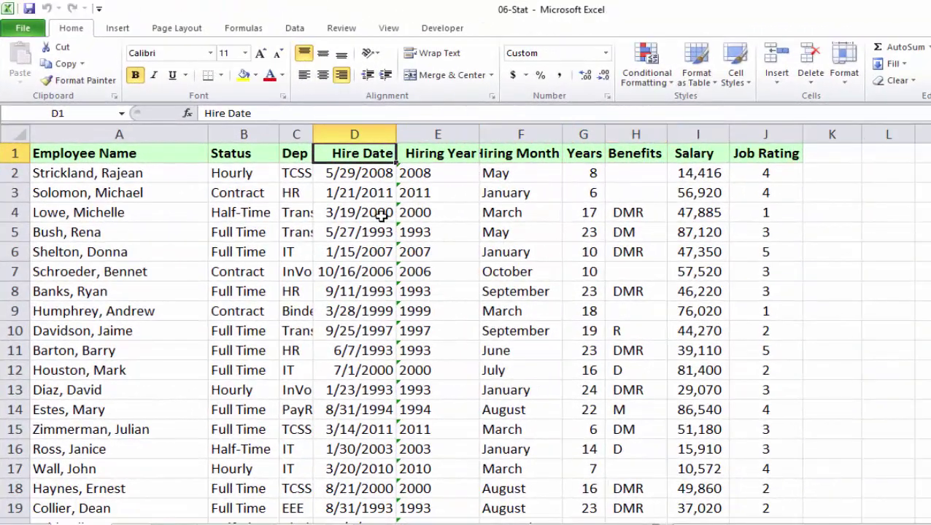
{"action": "key", "text": "Left"}
{"action": "key", "text": "Left"}
{"action": "key", "text": "Left"}
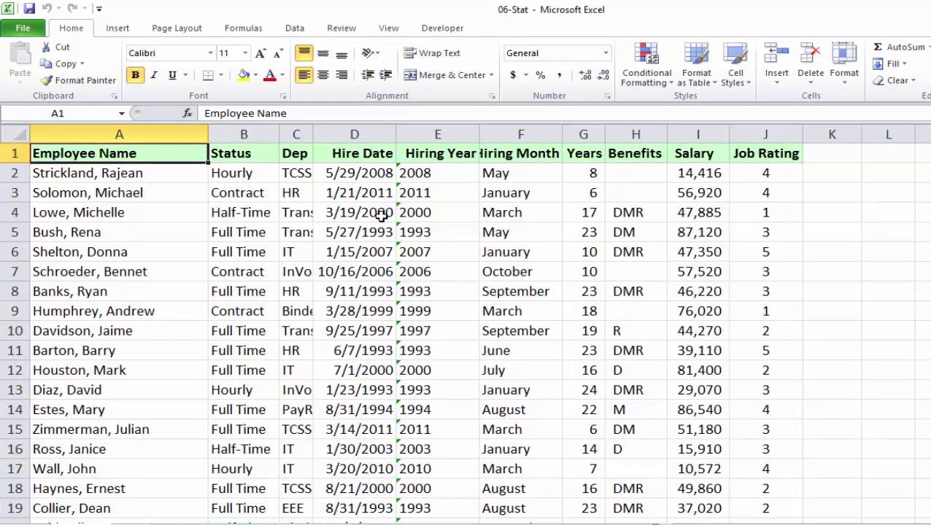
{"action": "key", "text": "Right"}
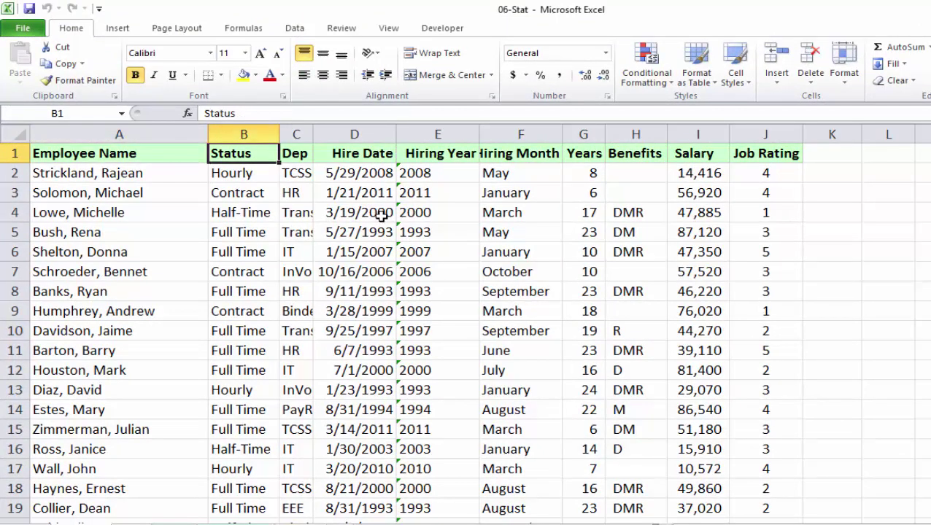
{"action": "key", "text": "Down"}
{"action": "key", "text": "Up"}
{"action": "key", "text": "Right"}
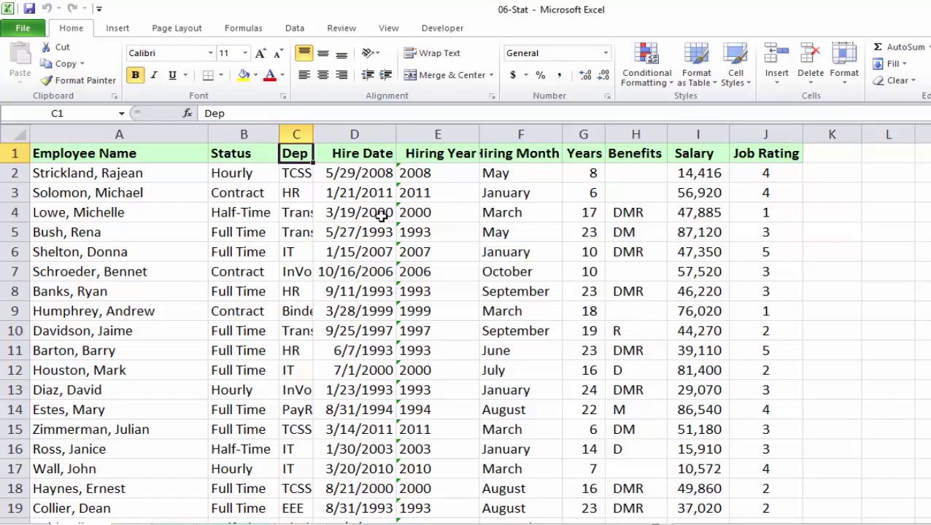
{"action": "key", "text": "Right"}
{"action": "key", "text": "Right"}
{"action": "key", "text": "Right"}
{"action": "key", "text": "Left"}
{"action": "key", "text": "Left"}
{"action": "key", "text": "Right"}
{"action": "key", "text": "Right"}
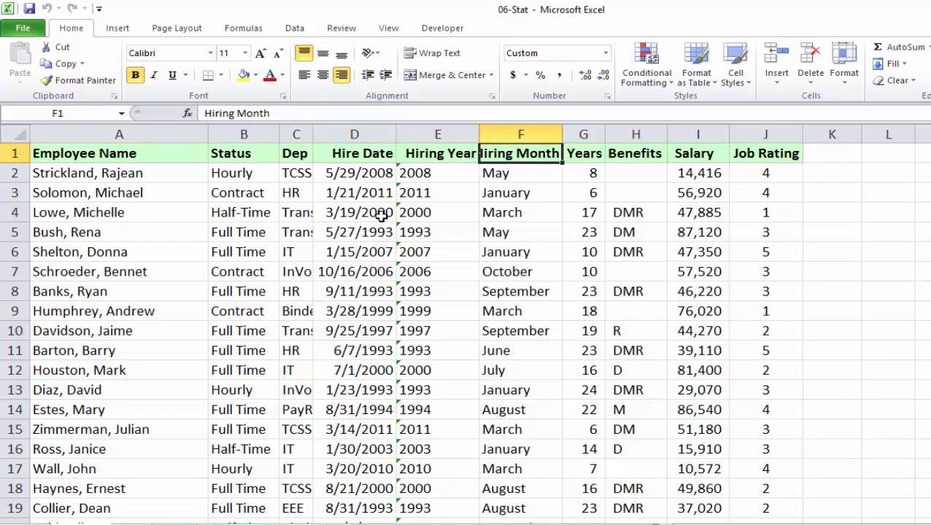
{"action": "key", "text": "Right"}
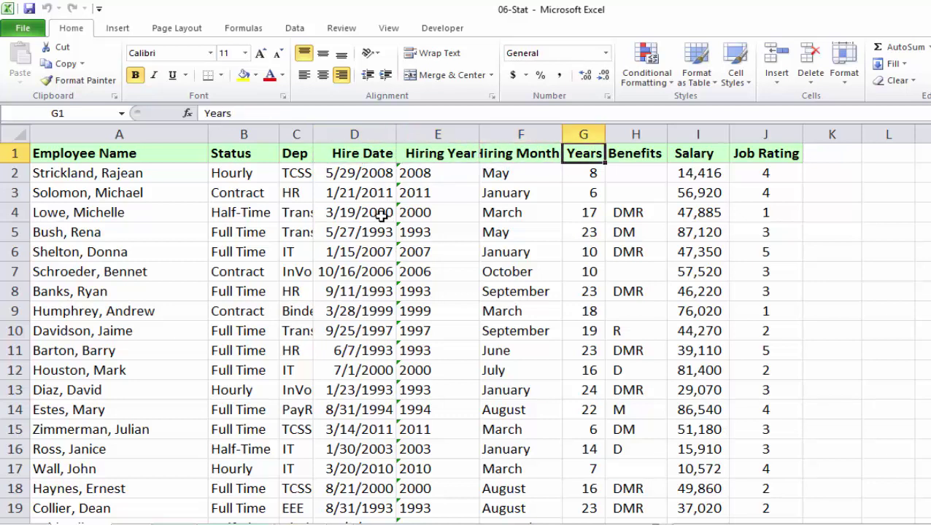
{"action": "key", "text": "Right"}
{"action": "key", "text": "Right"}
{"action": "key", "text": "Right"}
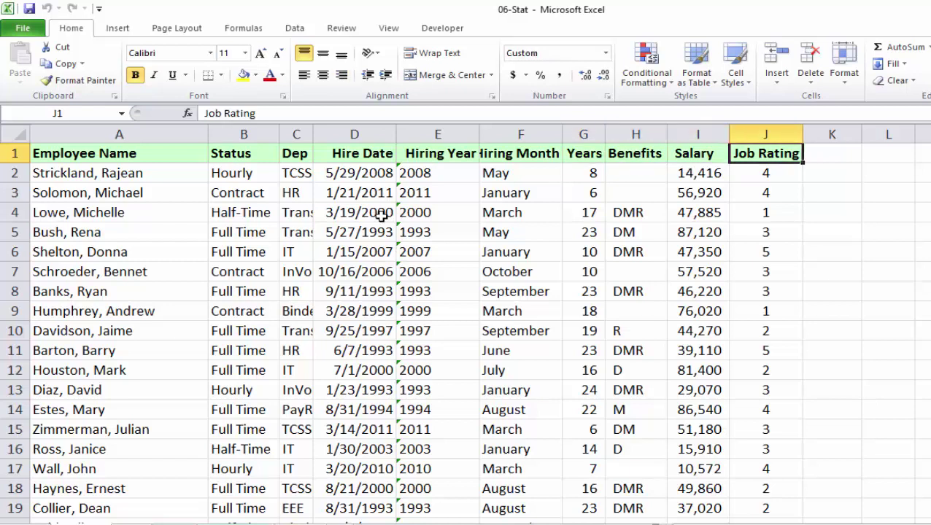
- Check how far the records extend below the Employee Name heading
{"action": "key", "text": "Left"}
{"action": "key", "text": "Left"}
{"action": "key", "text": "Left"}
{"action": "key", "text": "Left"}
{"action": "key", "text": "Left"}
{"action": "key", "text": "Left"}
{"action": "key", "text": "Left"}
{"action": "key", "text": "Left"}
{"action": "key", "text": "Left"}
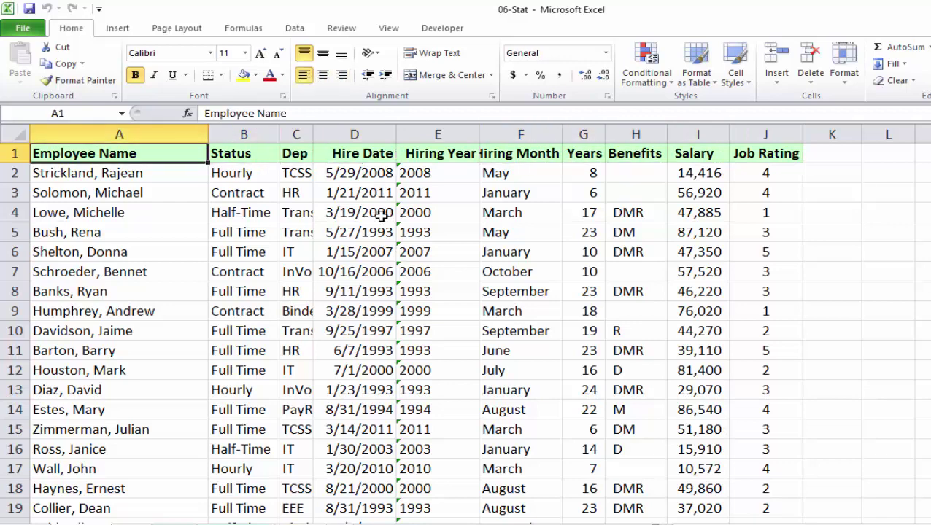
{"action": "key", "text": "ctrl+Down"}
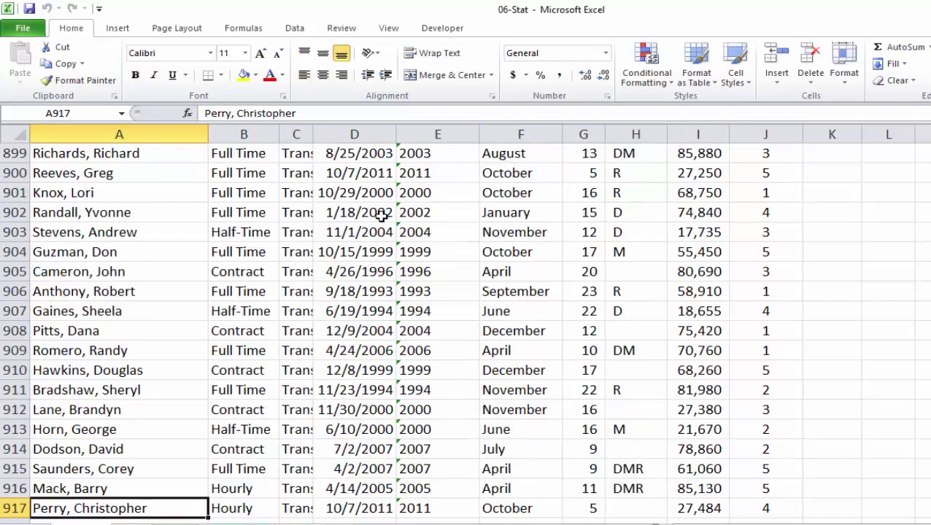
{"action": "key", "text": "ctrl+Up"}
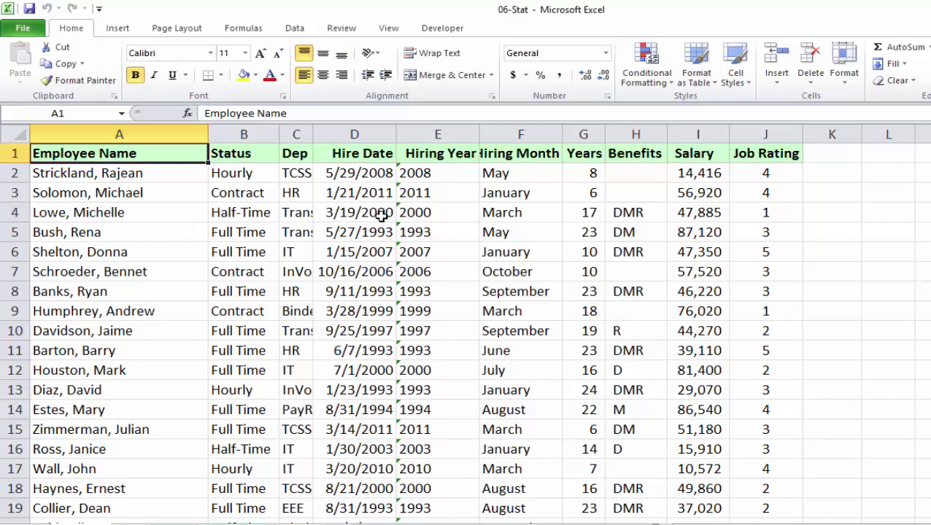
{"action": "key", "text": "ctrl+shift+Down"}
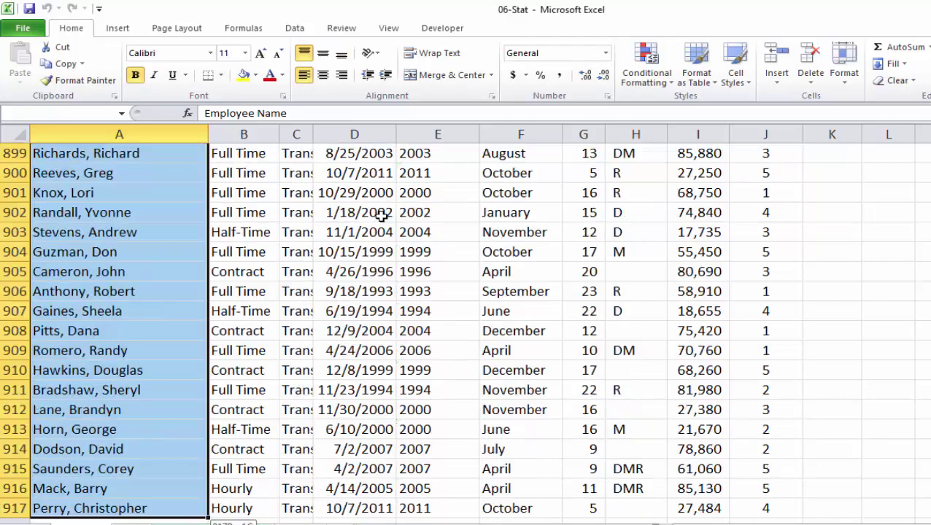
{"action": "key", "text": "ctrl+Up"}
{"action": "key", "text": "Down"}
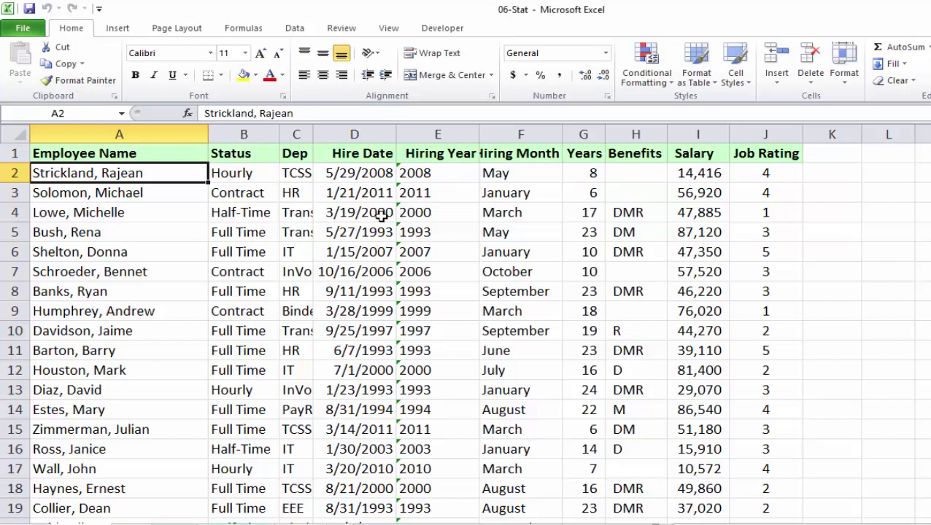
{"action": "key", "text": "Up"}
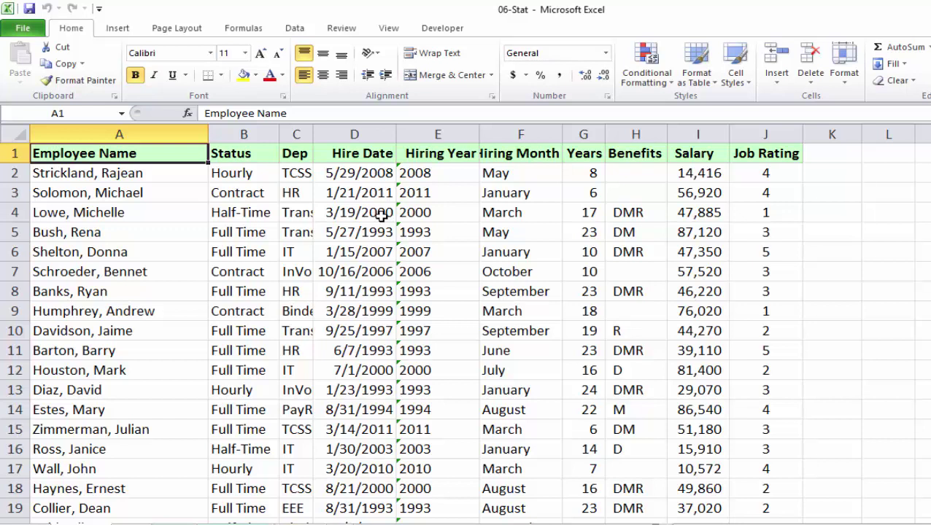
- Check how many columns the employee data spans by following the header row across to Job Rating
{"action": "key", "text": "Right"}
{"action": "key", "text": "Right"}
{"action": "key", "text": "Right"}
{"action": "key", "text": "Right"}
{"action": "key", "text": "Right"}
{"action": "key", "text": "Right"}
{"action": "key", "text": "Right"}
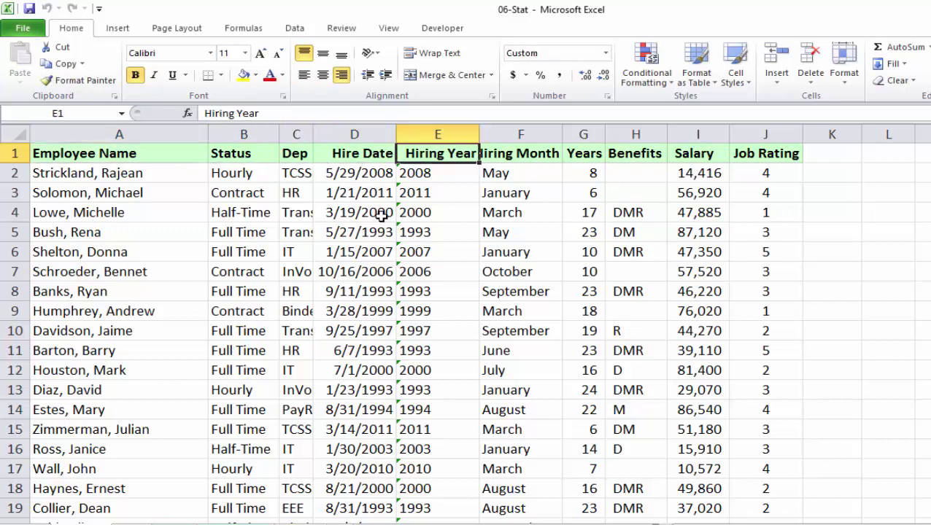
{"action": "key", "text": "Right"}
{"action": "key", "text": "Right"}
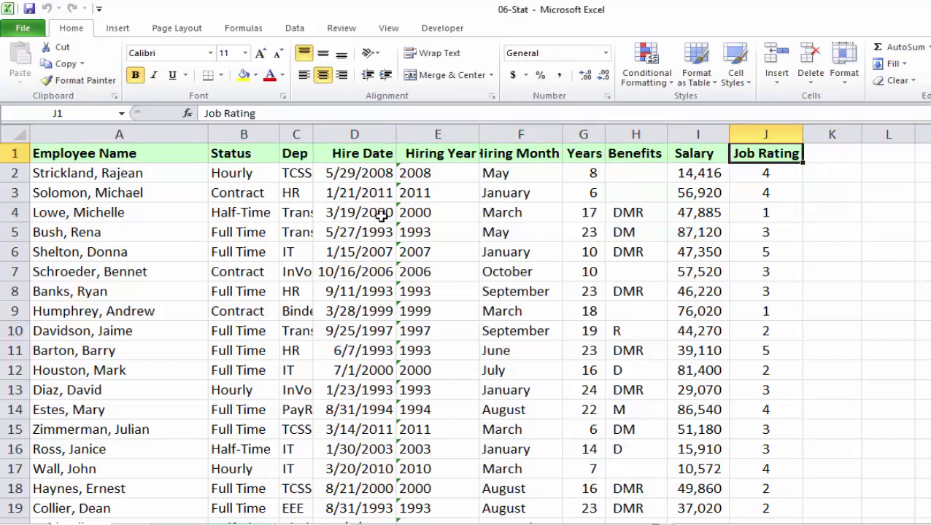
- Start a PivotTable from the full employee data, using the range MEDIAN!$A$1:$J$917 as its source
{"action": "key", "text": "Home"}
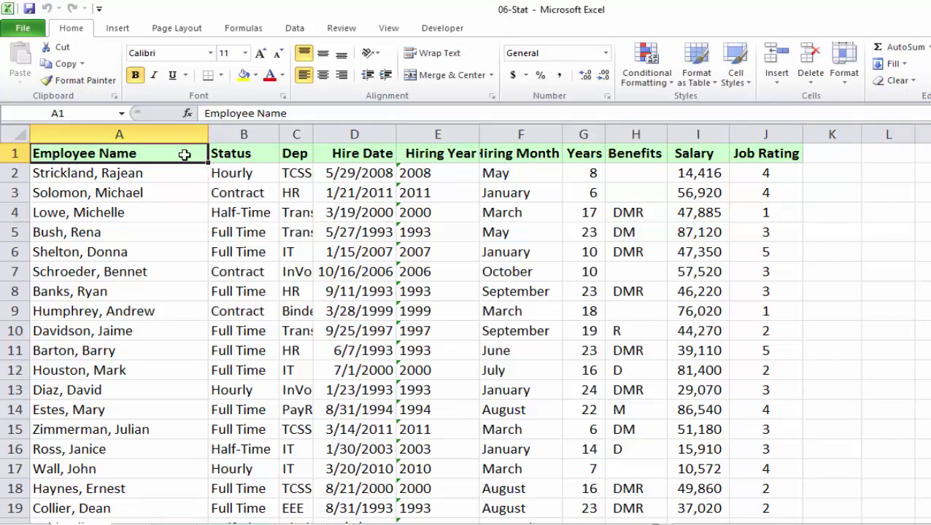
{"action": "left_click", "coordinate": [116, 29]}
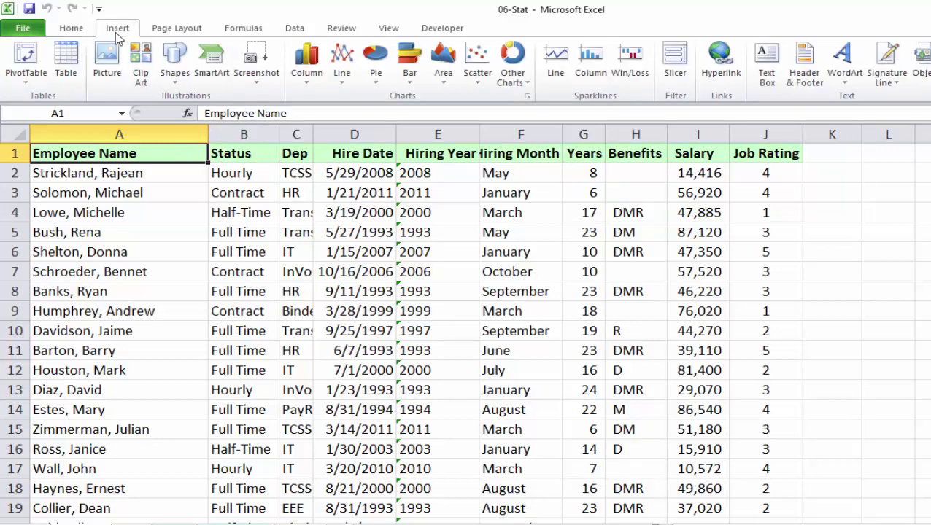
{"action": "left_click", "coordinate": [27, 86]}
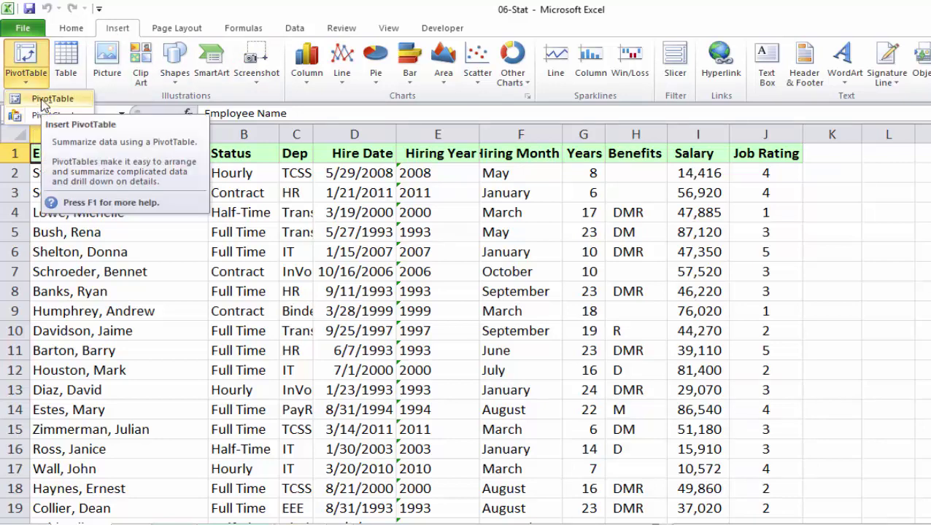
{"action": "left_click", "coordinate": [42, 100]}
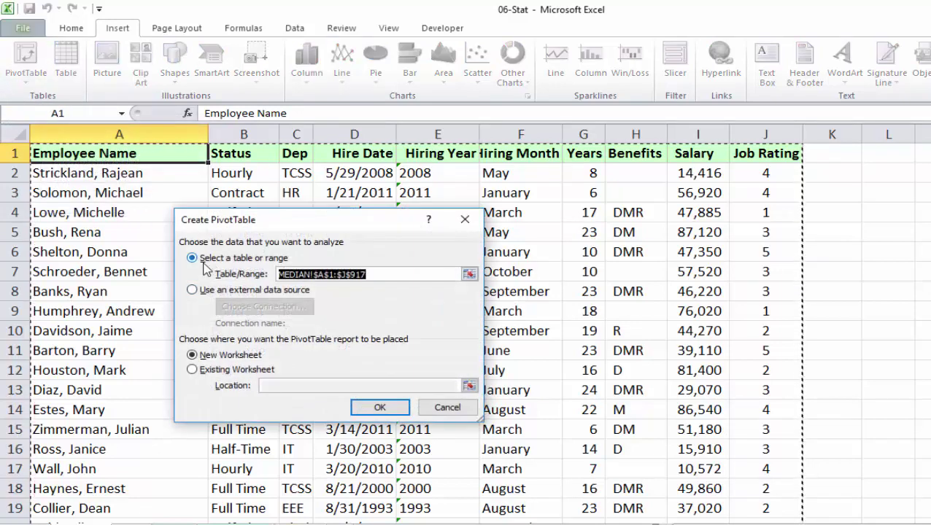
{"action": "left_click", "coordinate": [469, 274]}
{"action": "left_click", "coordinate": [119, 154]}
{"action": "key", "text": "ctrl+shift+Right"}
{"action": "key", "text": "ctrl+shift+Down"}
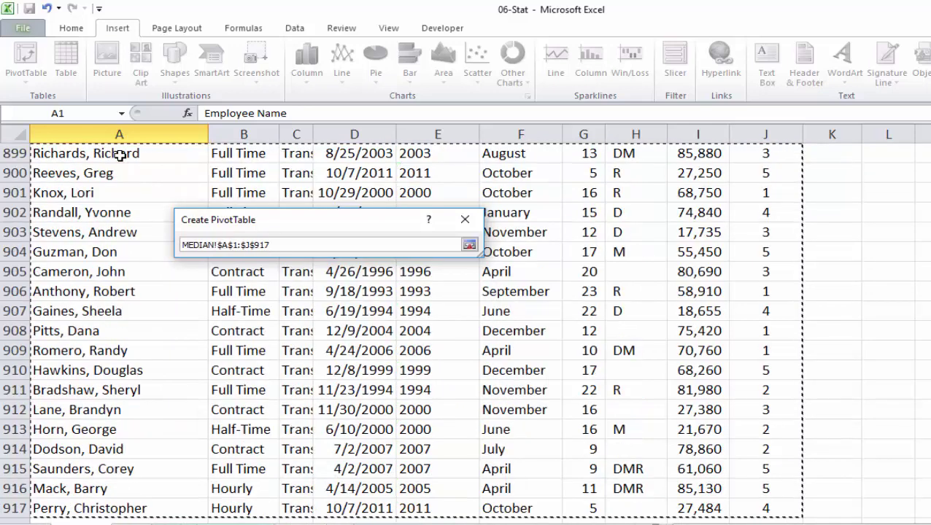
{"action": "left_click", "coordinate": [469, 245]}
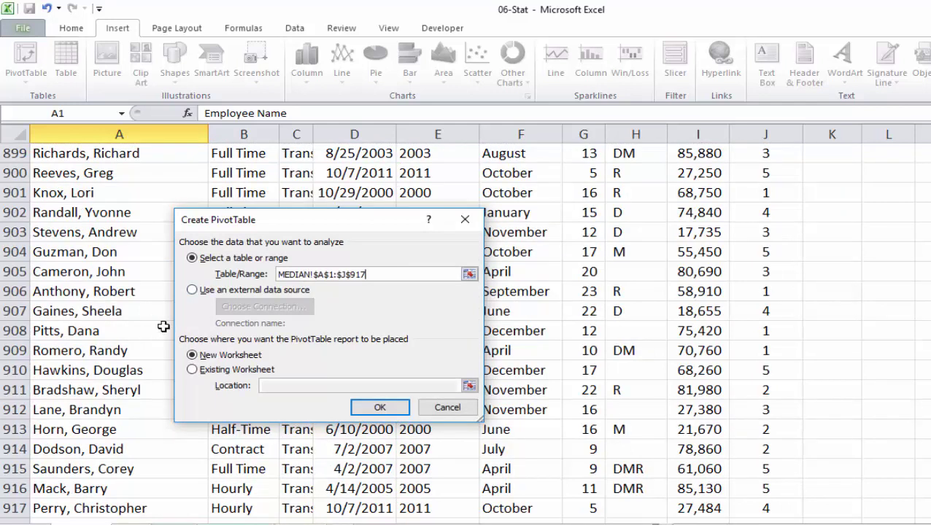
- Try placing the PivotTable report on the existing worksheet at MEDIAN!$K$899
{"action": "left_click", "coordinate": [192, 371]}
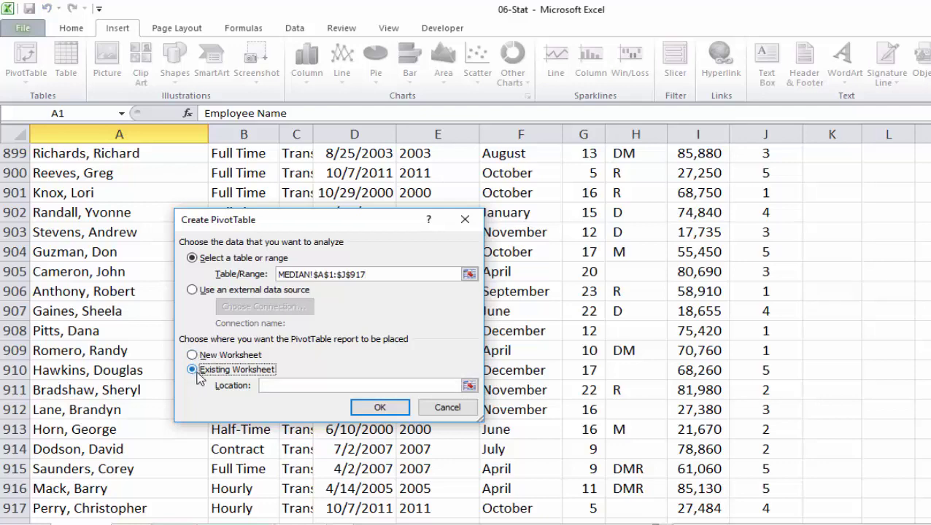
{"action": "left_click", "coordinate": [469, 385]}
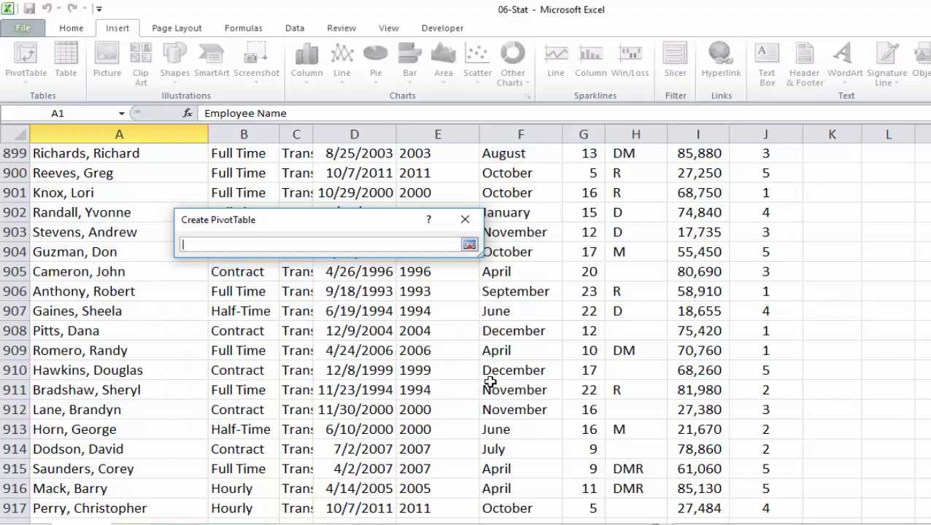
{"action": "left_click", "coordinate": [832, 157]}
{"action": "left_click", "coordinate": [890, 155]}
{"action": "left_click", "coordinate": [837, 164]}
{"action": "left_click", "coordinate": [845, 156]}
{"action": "left_click", "coordinate": [886, 152]}
{"action": "left_click", "coordinate": [855, 154]}
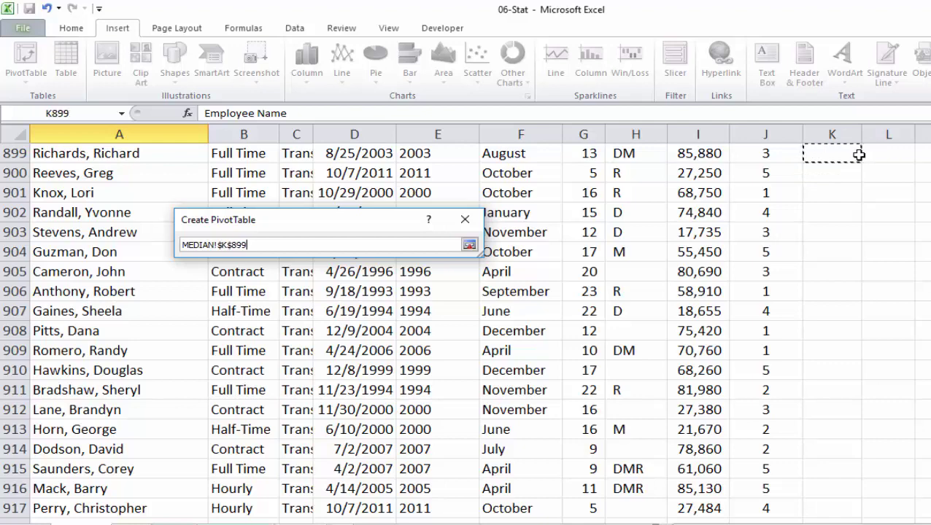
{"action": "left_click", "coordinate": [469, 246]}
- Set the PivotTable report to be placed on a new worksheet and create it
{"action": "left_click", "coordinate": [192, 356]}
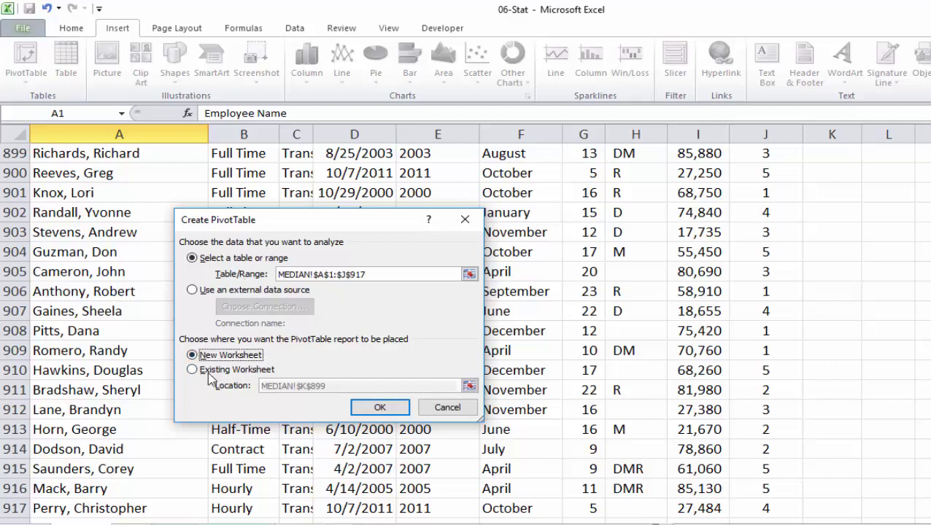
{"action": "left_click", "coordinate": [369, 412]}
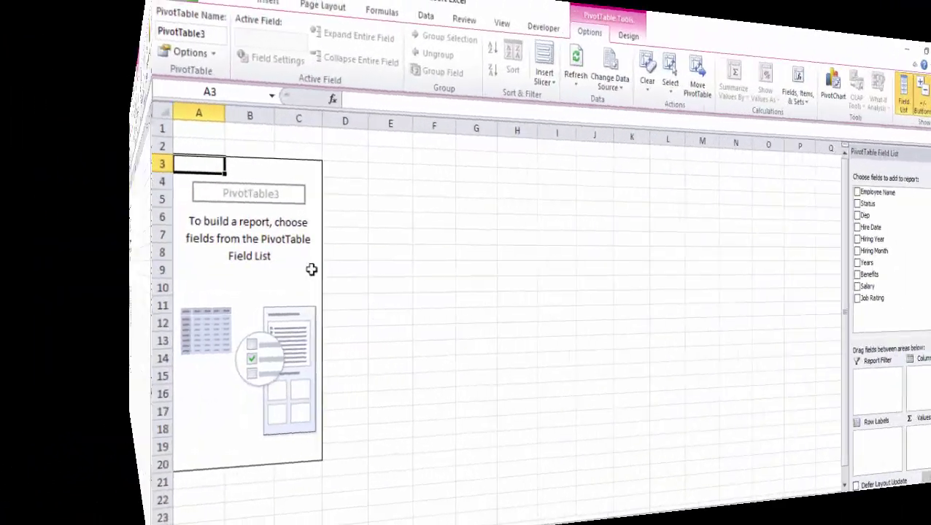
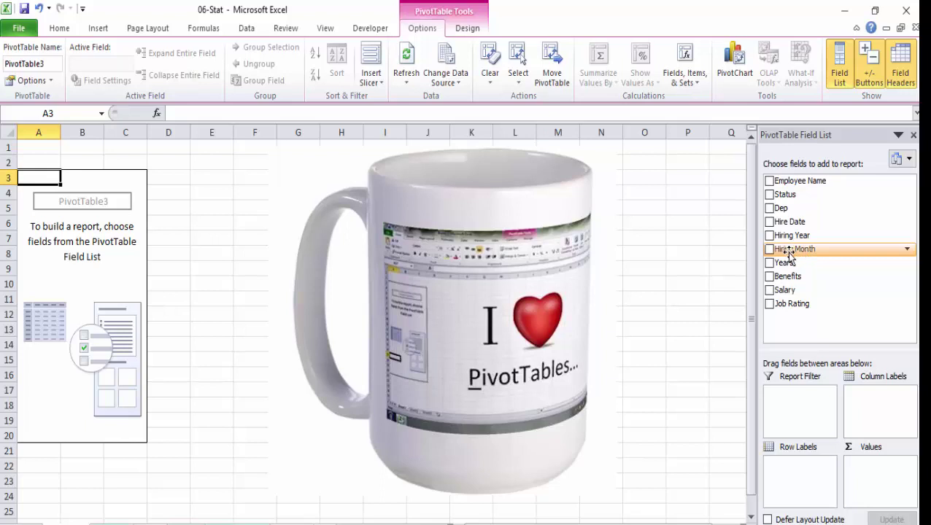
- Lay out the PivotTable with Hiring Month as row labels and the count of Dep as values
{"action": "left_click_drag", "start_coordinate": [789, 257], "coordinate": [805, 478]}
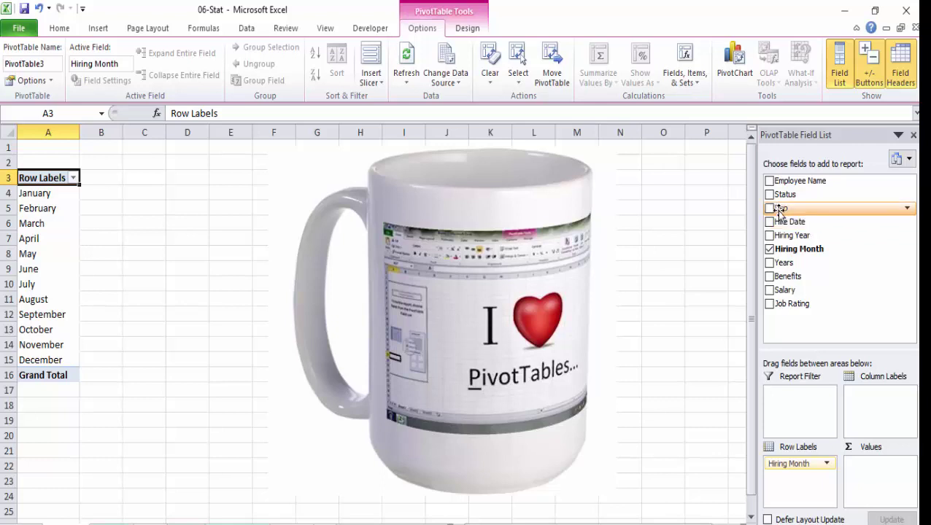
{"action": "left_click_drag", "start_coordinate": [779, 210], "coordinate": [873, 470]}
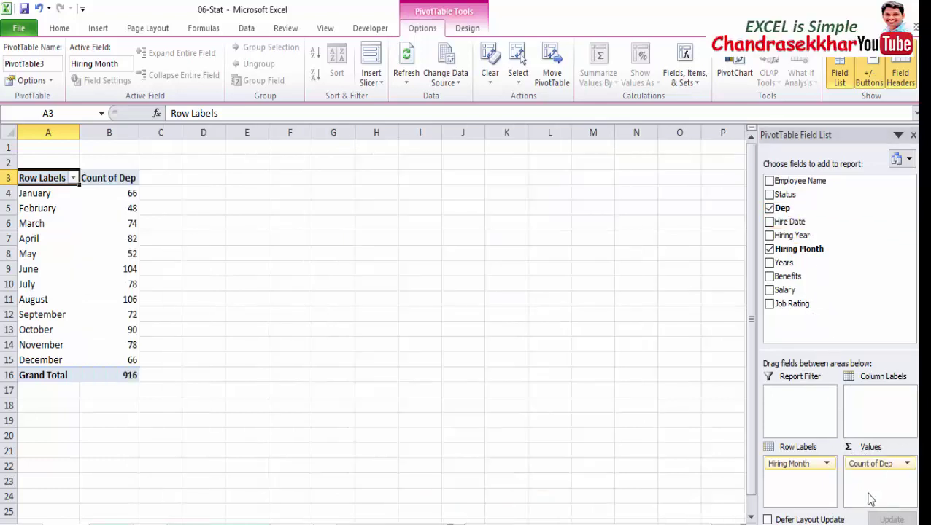
{"action": "left_click", "coordinate": [22, 193]}
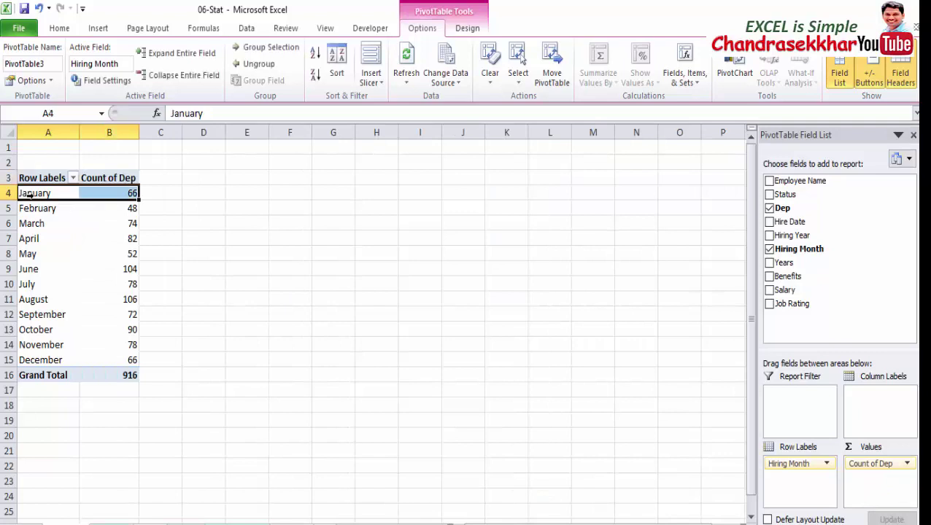
{"action": "left_click", "coordinate": [111, 193]}
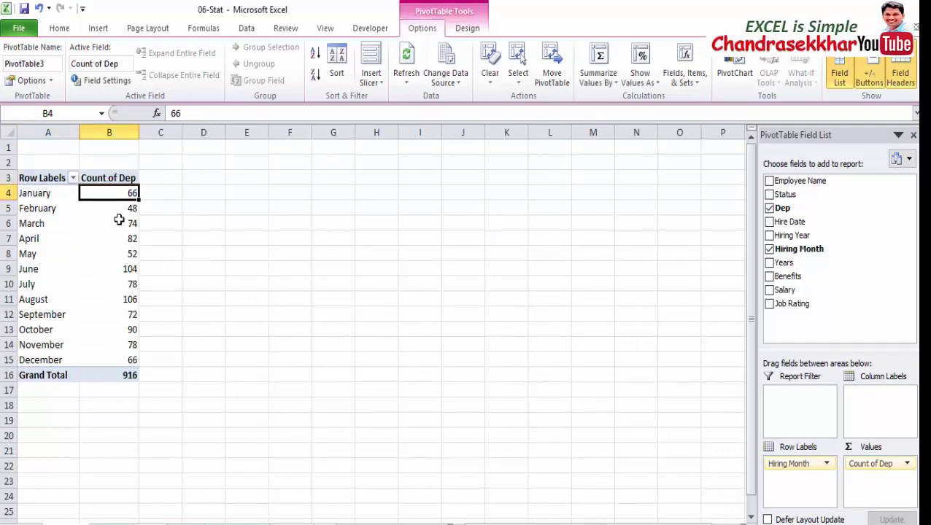
{"action": "left_click", "coordinate": [53, 210]}
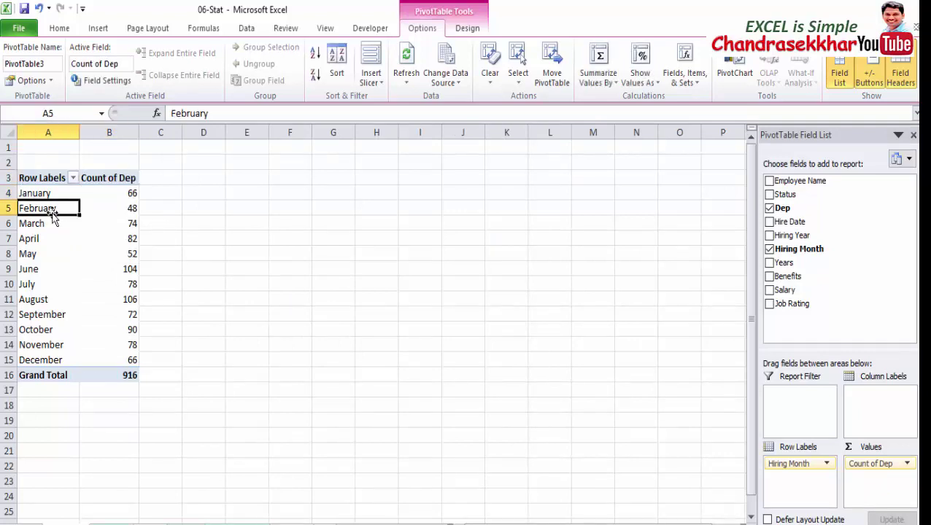
{"action": "left_click", "coordinate": [104, 207]}
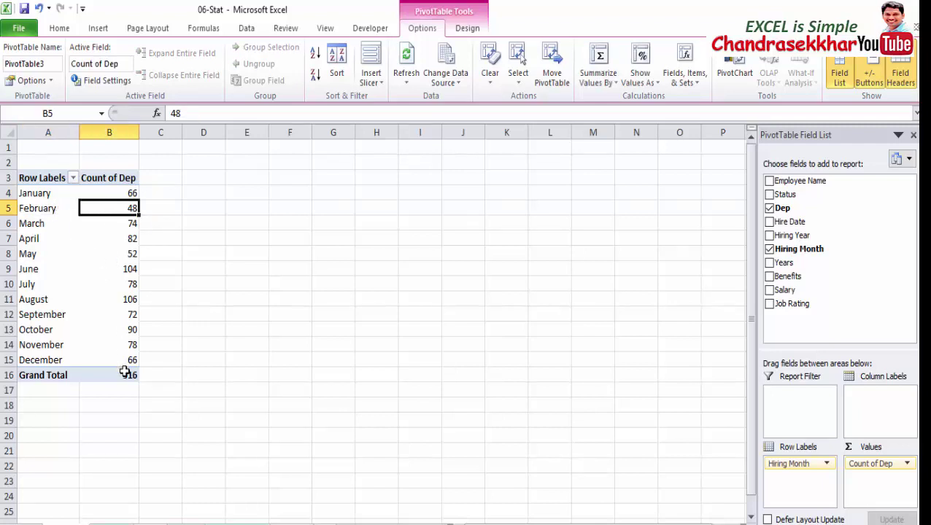
- Add Hiring Year to the PivotTable as column labels to split the monthly counts by year
{"action": "mouse_move", "coordinate": [125, 360]}
{"action": "mouse_move", "coordinate": [91, 193]}
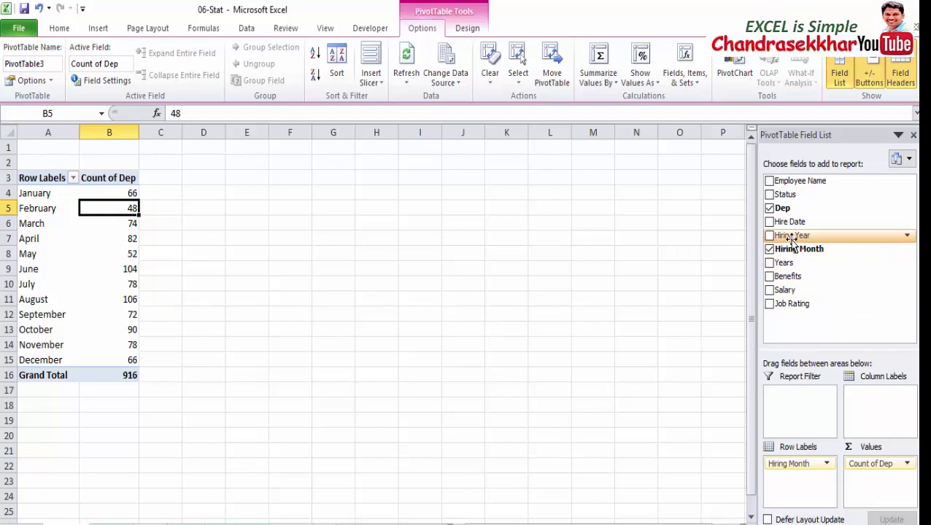
{"action": "left_click_drag", "start_coordinate": [792, 241], "coordinate": [877, 404]}
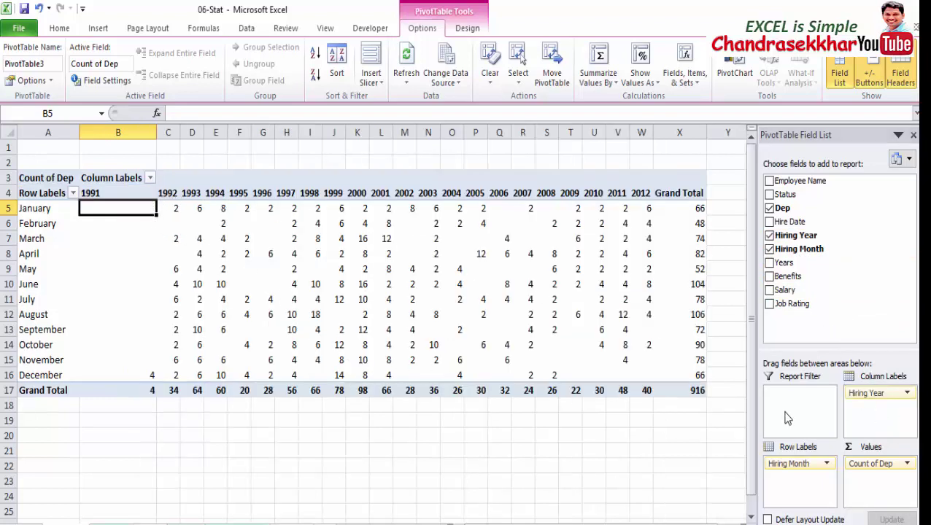
- Examine the PivotTable's hire counts by month and hiring year, focusing on the January row from 1992 to 1994
{"action": "left_click", "coordinate": [478, 286]}
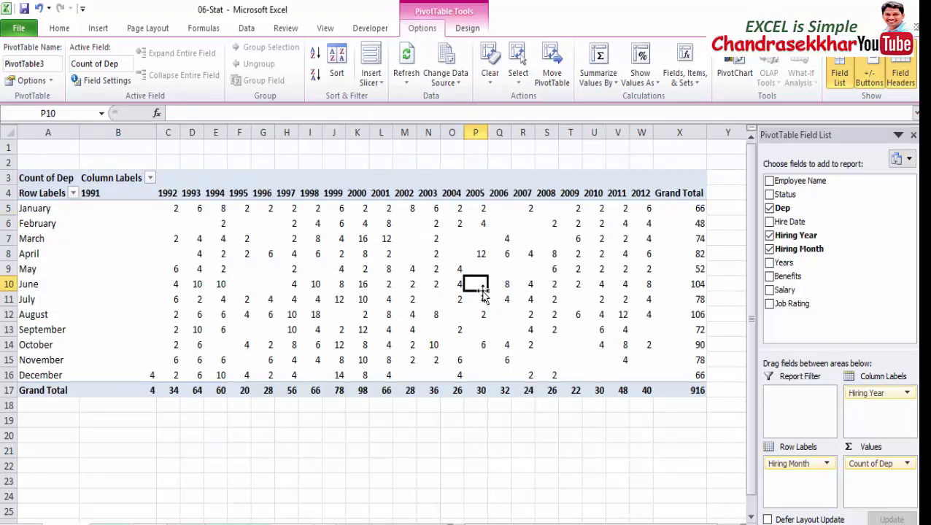
{"action": "left_click", "coordinate": [499, 331]}
{"action": "left_click", "coordinate": [350, 312]}
{"action": "left_click", "coordinate": [267, 270]}
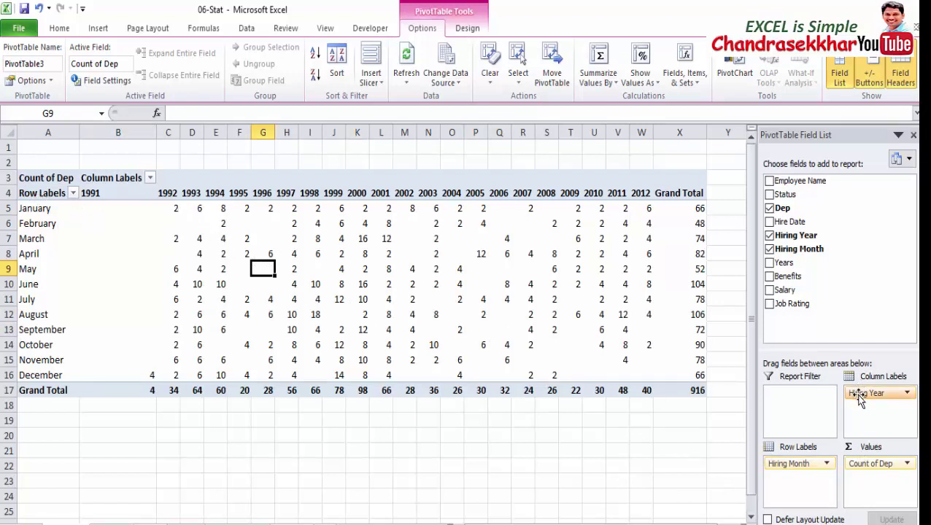
{"action": "left_click", "coordinate": [34, 210]}
{"action": "left_click", "coordinate": [34, 210]}
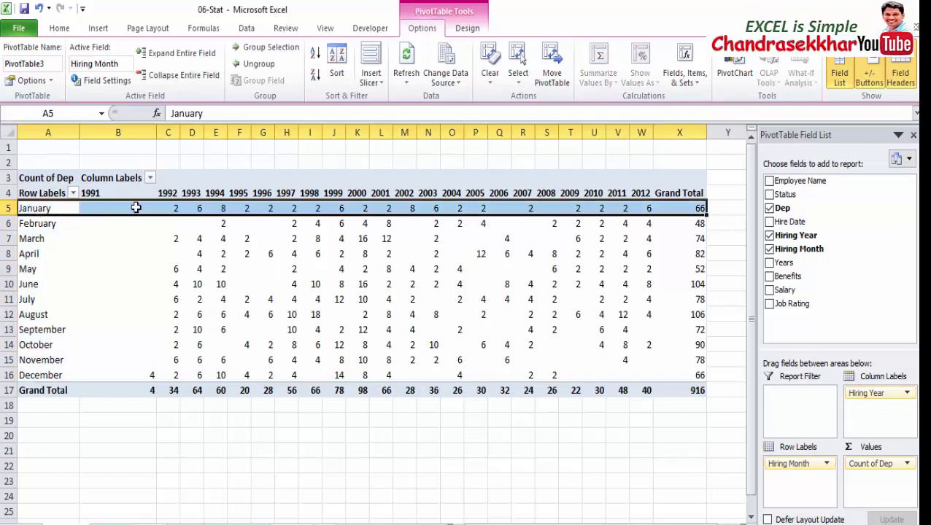
{"action": "left_click", "coordinate": [164, 209]}
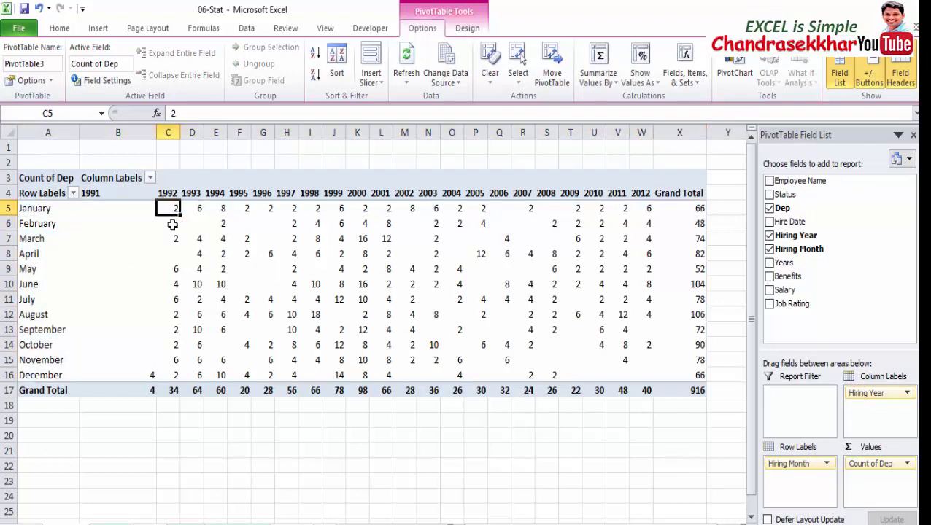
{"action": "left_click", "coordinate": [184, 212]}
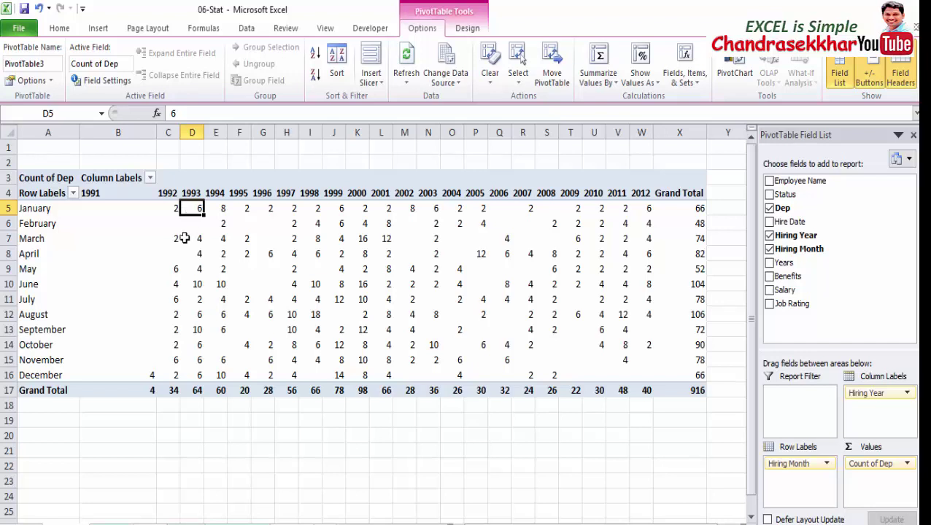
{"action": "left_click", "coordinate": [213, 209]}
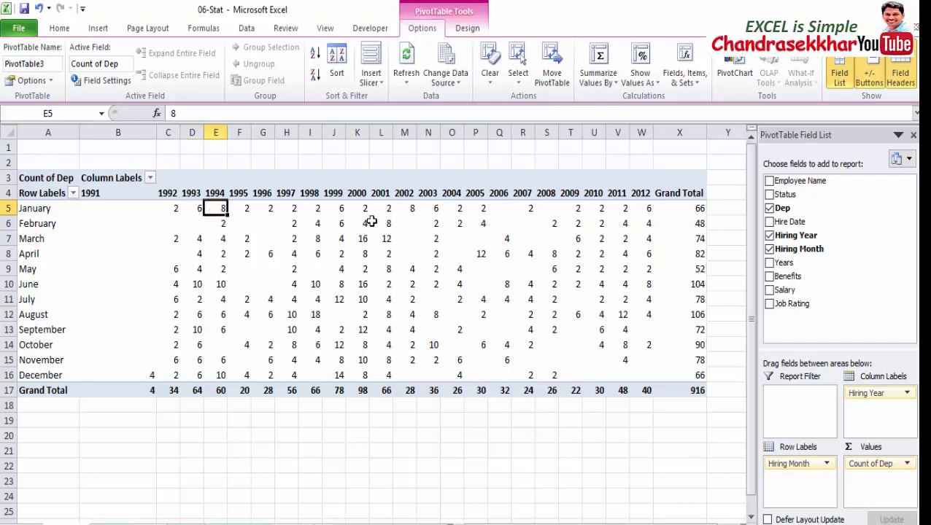
{"action": "left_click", "coordinate": [43, 210]}
{"action": "left_click", "coordinate": [61, 223]}
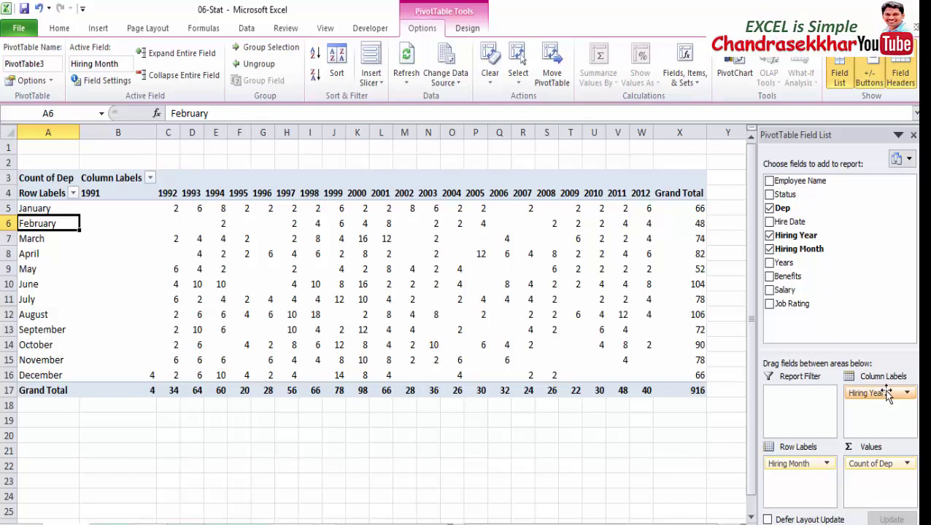
- Replace Hiring Year with Job Rating as the PivotTable's column labels and check January's counts for ratings 1 and 2
{"action": "left_click_drag", "start_coordinate": [885, 394], "coordinate": [801, 332]}
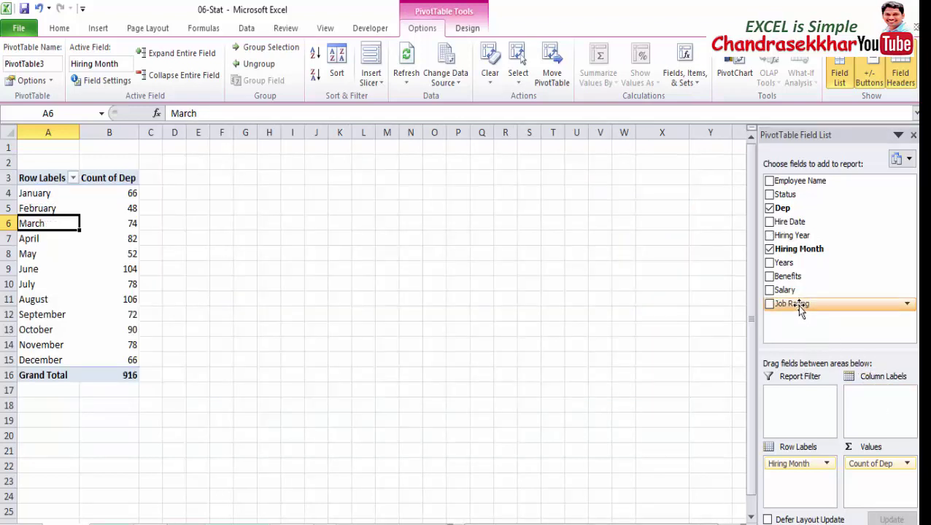
{"action": "left_click_drag", "start_coordinate": [798, 306], "coordinate": [875, 413]}
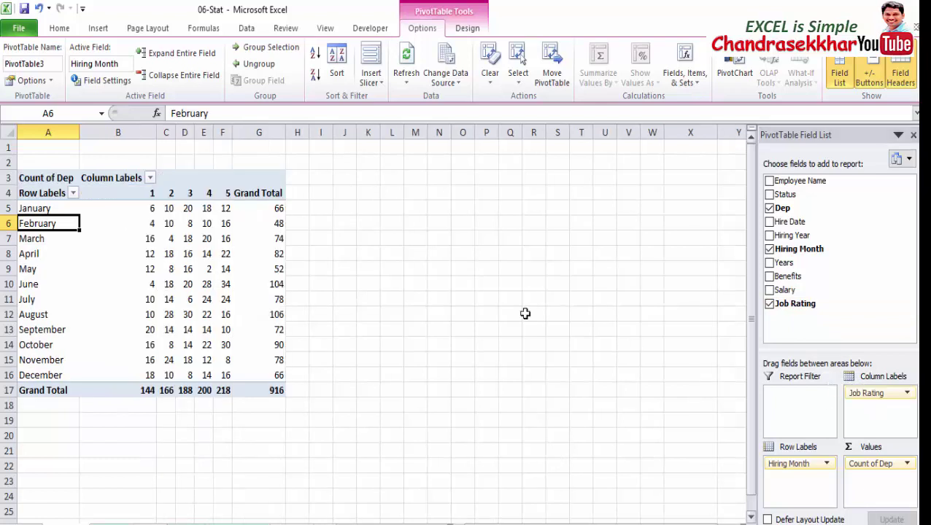
{"action": "left_click", "coordinate": [52, 210]}
{"action": "left_click", "coordinate": [146, 207]}
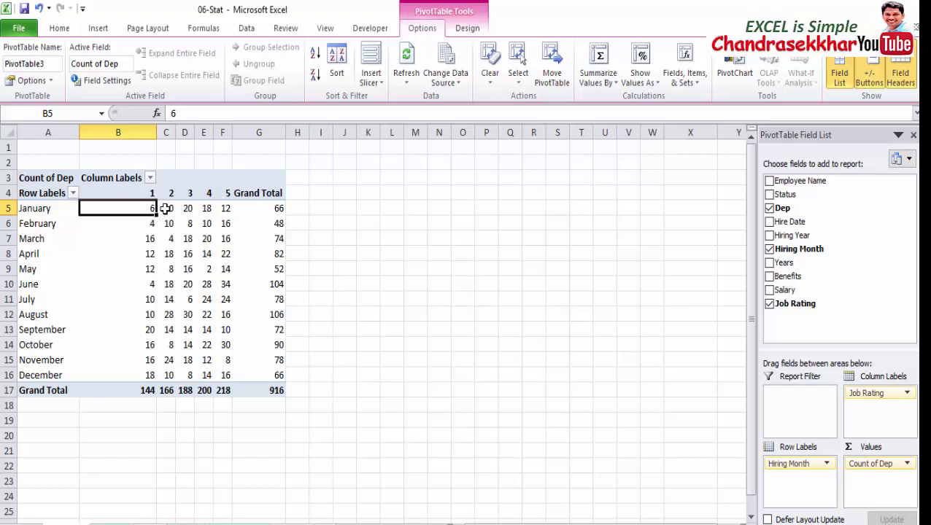
{"action": "left_click", "coordinate": [167, 209]}
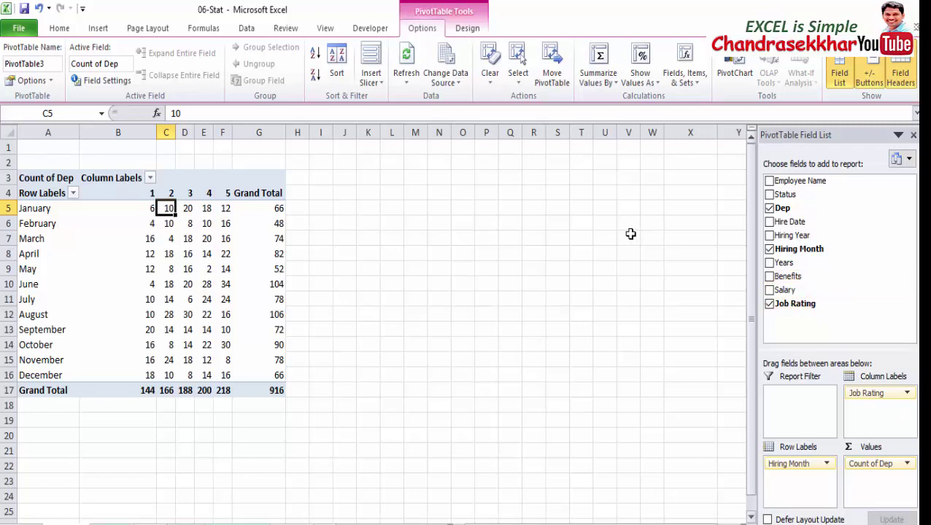
- Insert slicers for Dep and Hiring Year and place the Hiring Year slicer directly beside the Dep slicer
{"action": "left_click", "coordinate": [371, 84]}
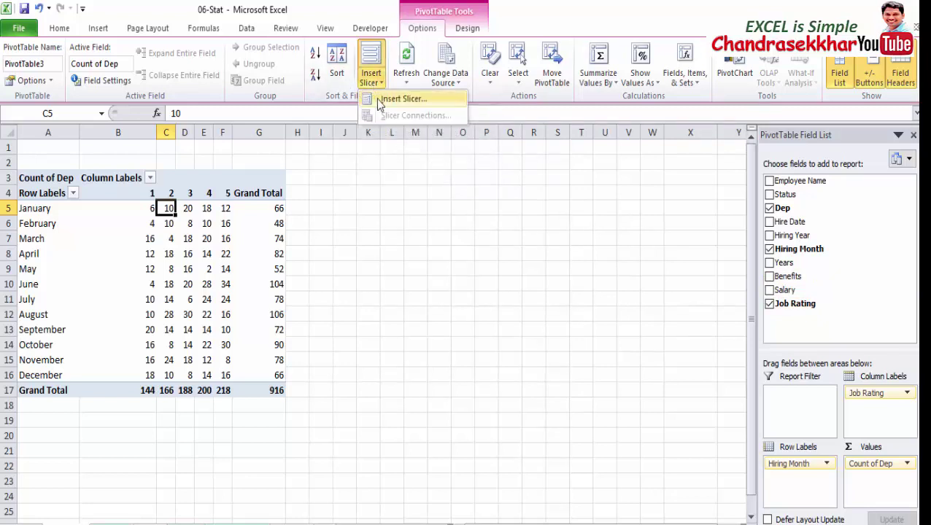
{"action": "left_click", "coordinate": [378, 104]}
{"action": "left_click_drag", "start_coordinate": [274, 168], "coordinate": [466, 177]}
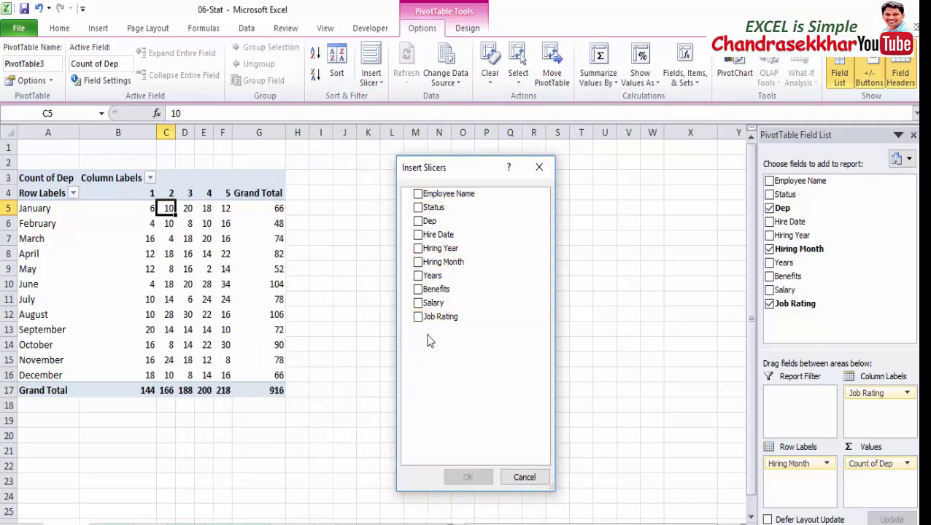
{"action": "left_click", "coordinate": [420, 223]}
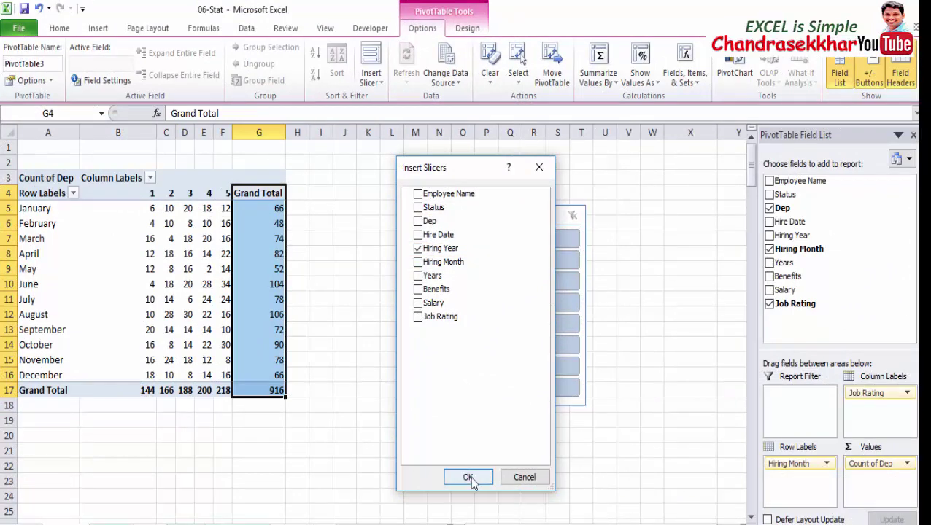
{"action": "left_click", "coordinate": [468, 477]}
{"action": "left_click_drag", "start_coordinate": [379, 245], "coordinate": [626, 227]}
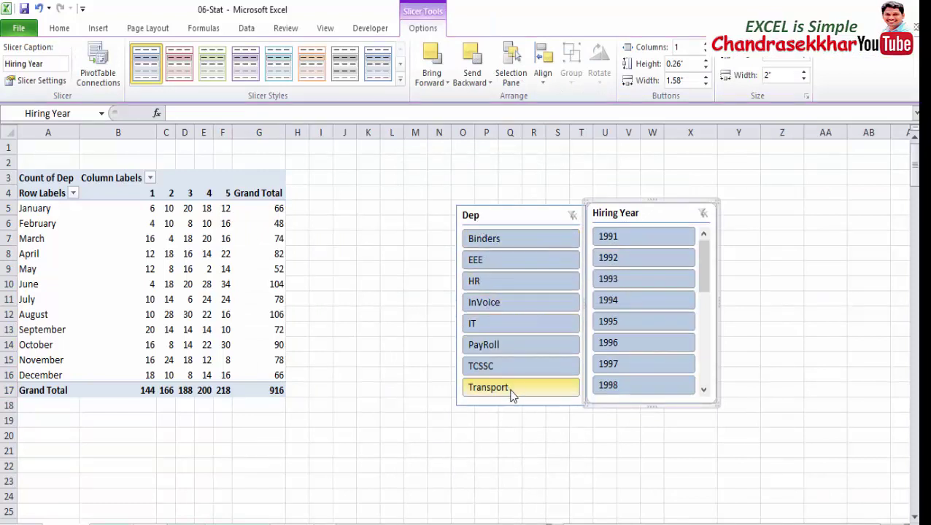
{"action": "mouse_move", "coordinate": [699, 256]}
{"action": "left_mouse_down"}
{"action": "mouse_move", "coordinate": [698, 351]}
{"action": "mouse_move", "coordinate": [698, 246]}
{"action": "left_mouse_up"}
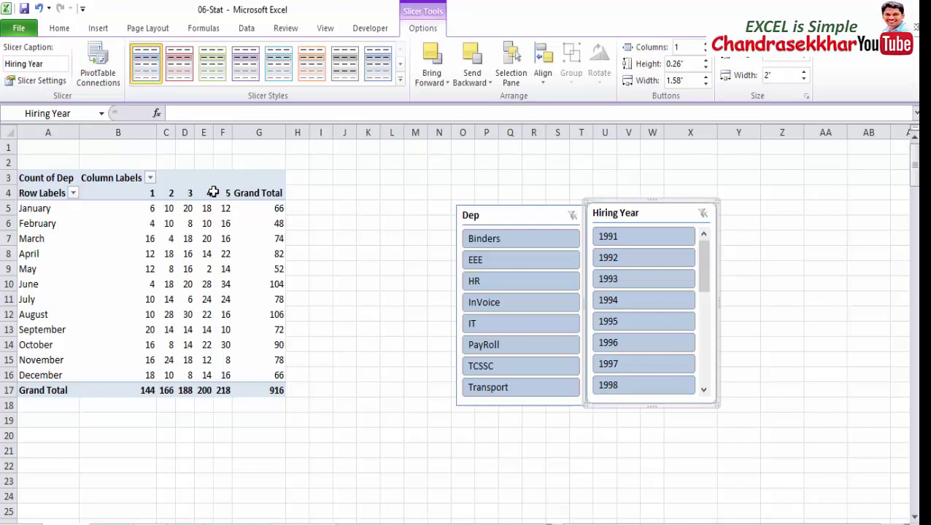
- Filter the PivotTable with the slicers to the IT department and hiring year 1994
{"action": "left_click", "coordinate": [481, 324]}
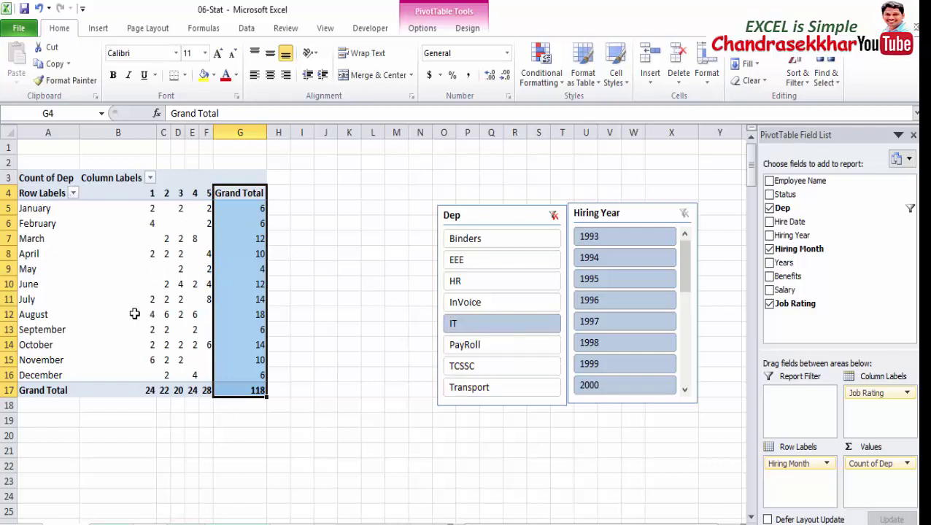
{"action": "mouse_move", "coordinate": [114, 299]}
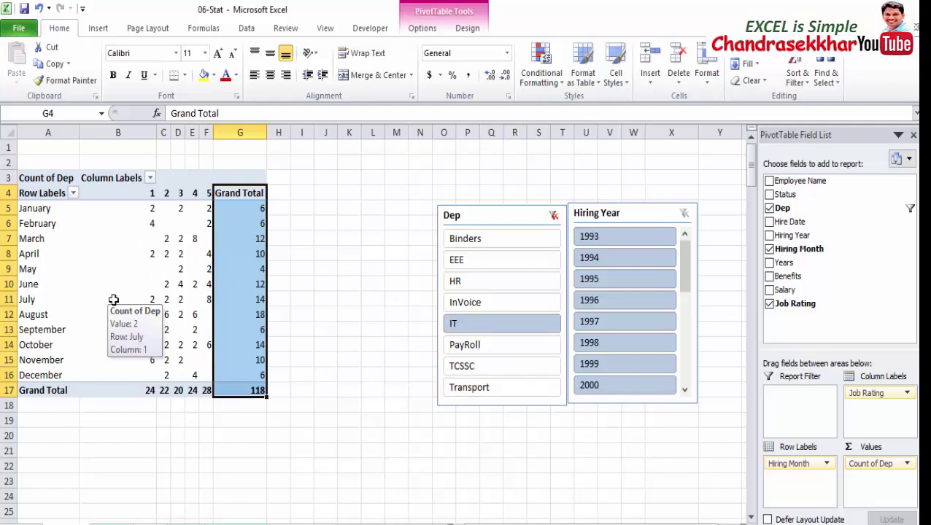
{"action": "mouse_move", "coordinate": [190, 312]}
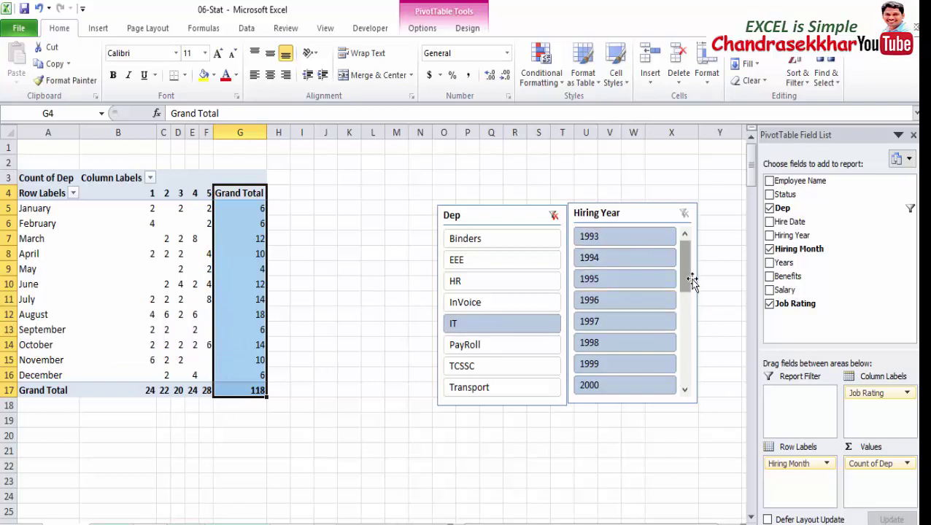
{"action": "mouse_move", "coordinate": [682, 256]}
{"action": "left_mouse_down"}
{"action": "mouse_move", "coordinate": [677, 356]}
{"action": "mouse_move", "coordinate": [683, 252]}
{"action": "left_mouse_up"}
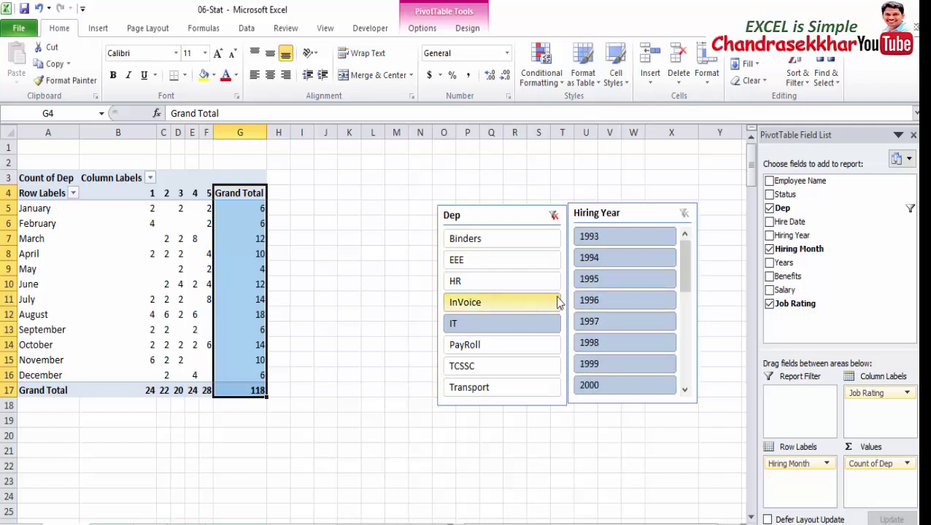
{"action": "left_click", "coordinate": [595, 262]}
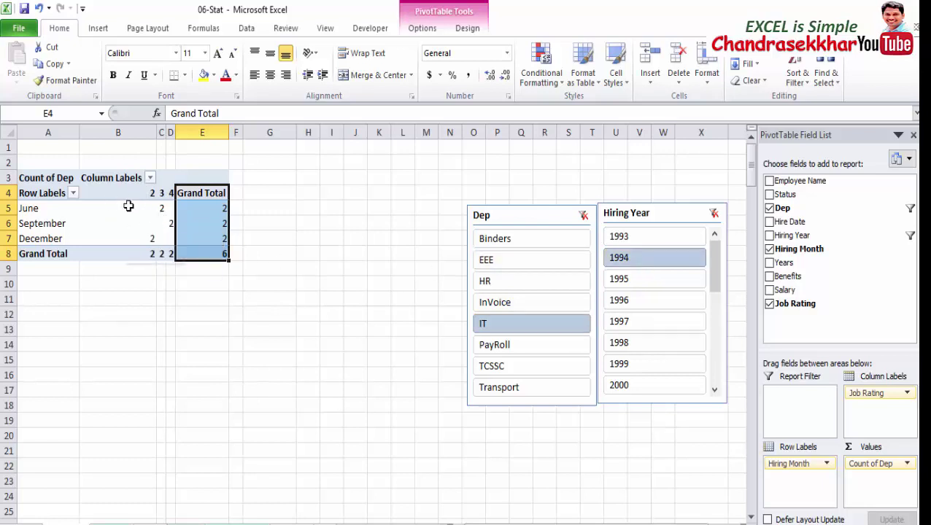
- Examine the filtered June, September and December counts under each job rating
{"action": "left_click", "coordinate": [45, 209]}
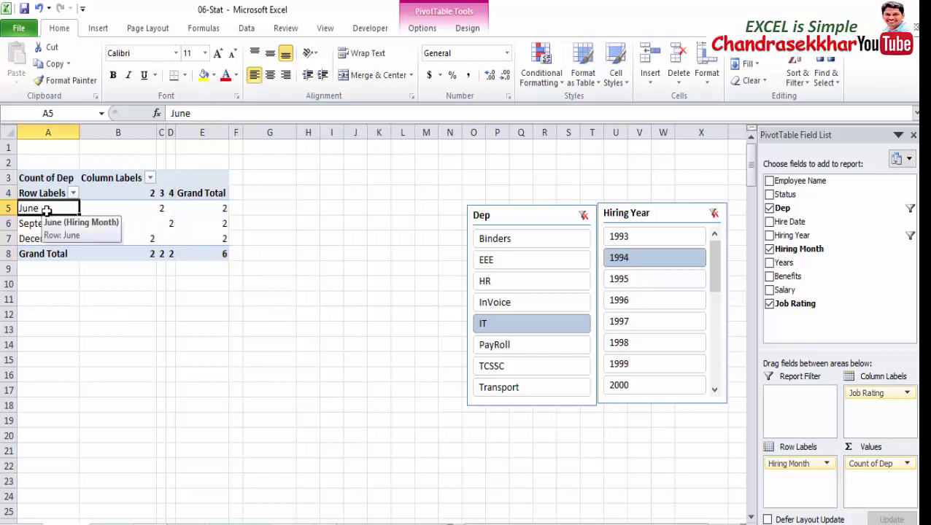
{"action": "left_click", "coordinate": [140, 207]}
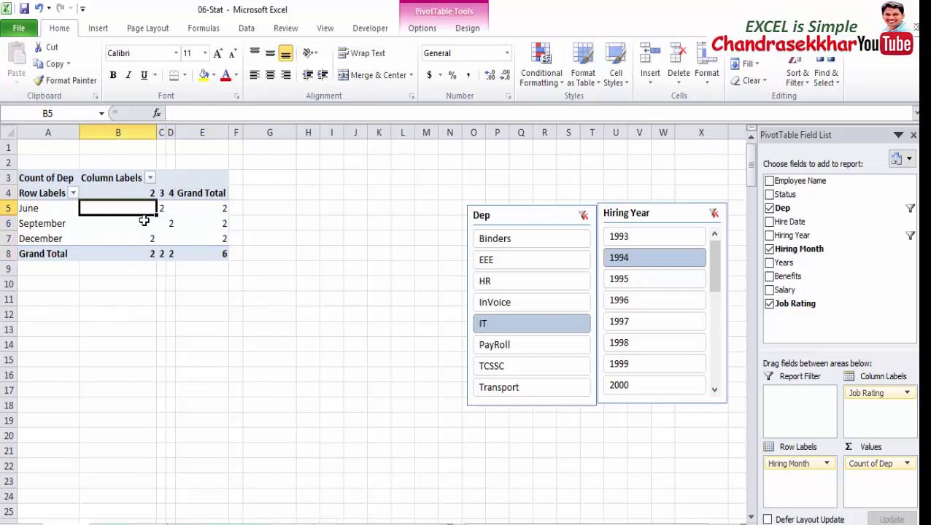
{"action": "left_click", "coordinate": [160, 208]}
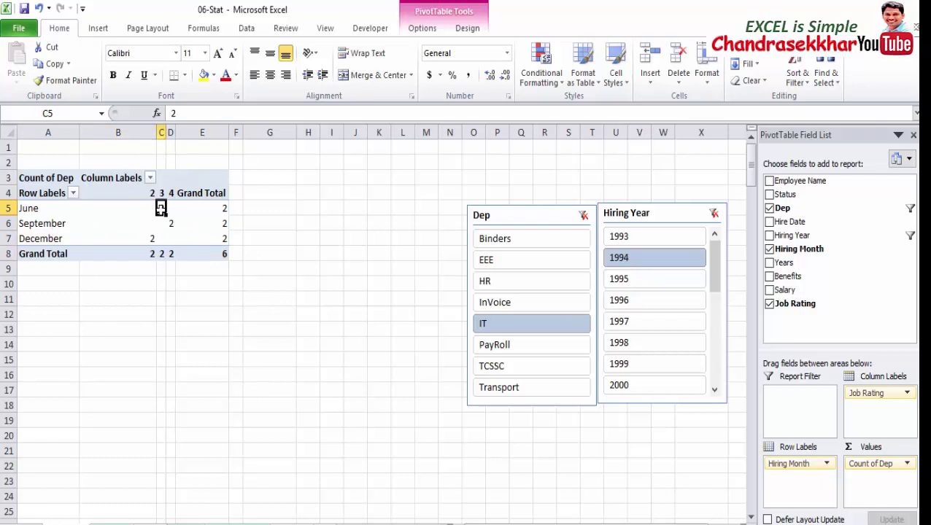
{"action": "left_click_drag", "start_coordinate": [160, 208], "coordinate": [167, 247]}
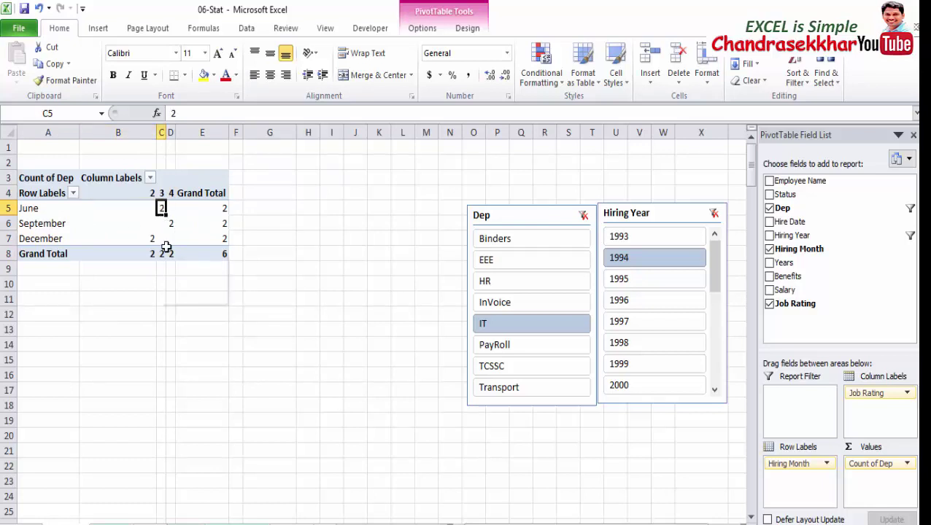
{"action": "left_click", "coordinate": [78, 227]}
{"action": "left_click", "coordinate": [169, 225]}
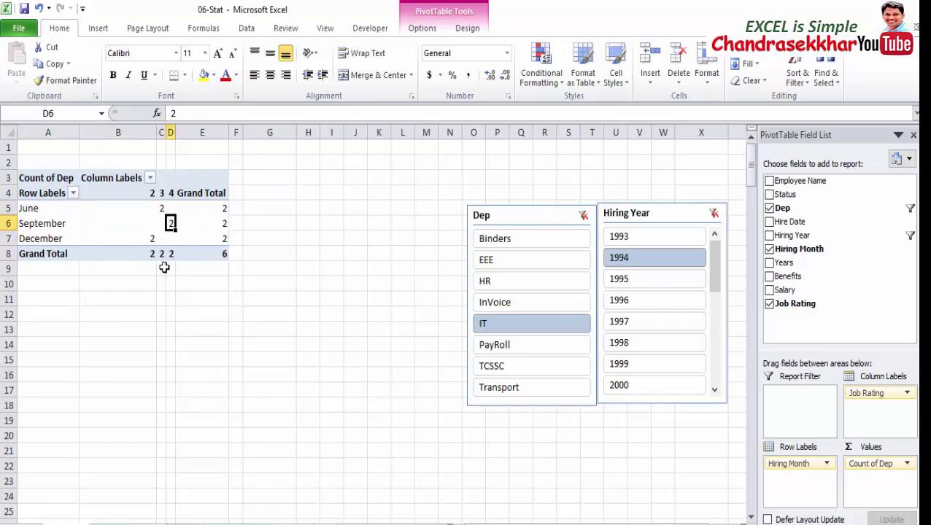
{"action": "left_click", "coordinate": [55, 239]}
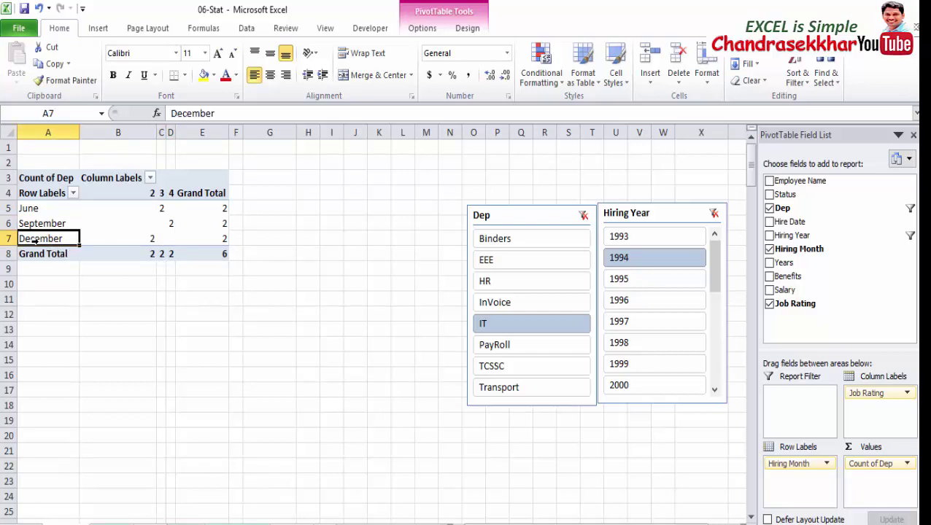
{"action": "left_click", "coordinate": [144, 242]}
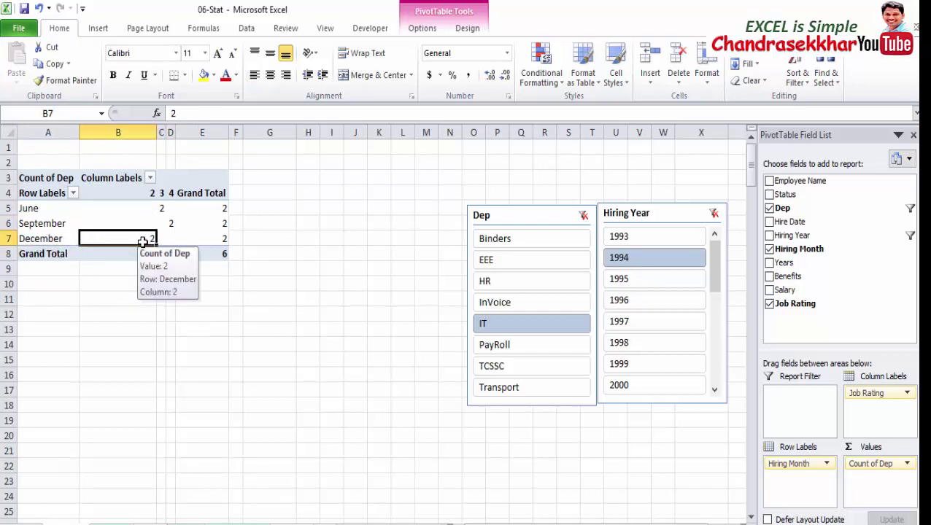
- Extend the Hiring Year slicer selection to include 1995 through 1999 alongside 1994
{"action": "left_click", "coordinate": [625, 282], "text": "ctrl"}
{"action": "left_click", "coordinate": [628, 302], "text": "ctrl"}
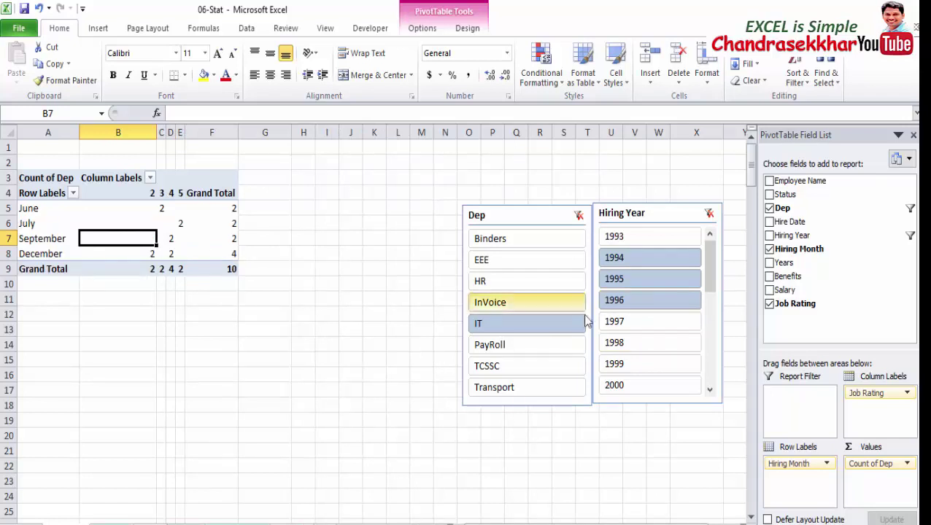
{"action": "left_click_drag", "start_coordinate": [629, 330], "coordinate": [628, 372]}
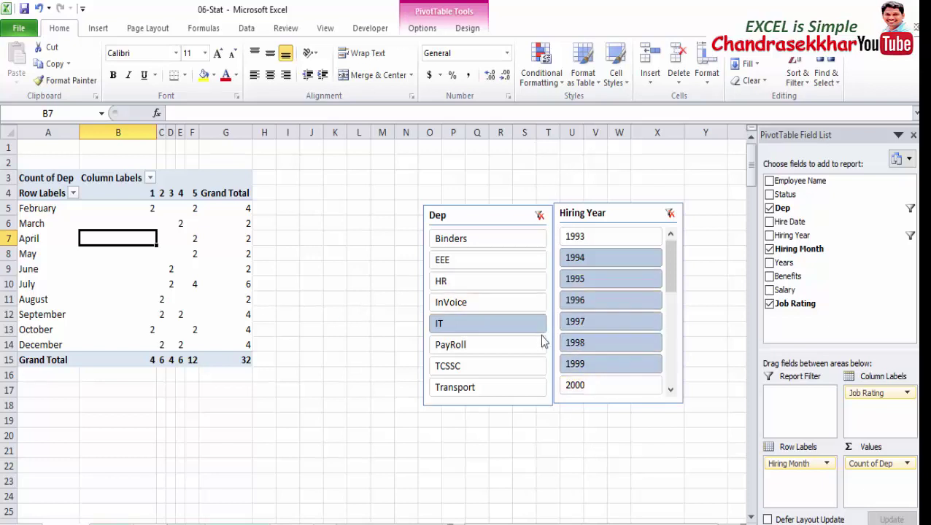
- Add the InVoice and HR departments to IT in the Dep slicer selection and review the filtered counts
{"action": "left_click", "coordinate": [467, 323]}
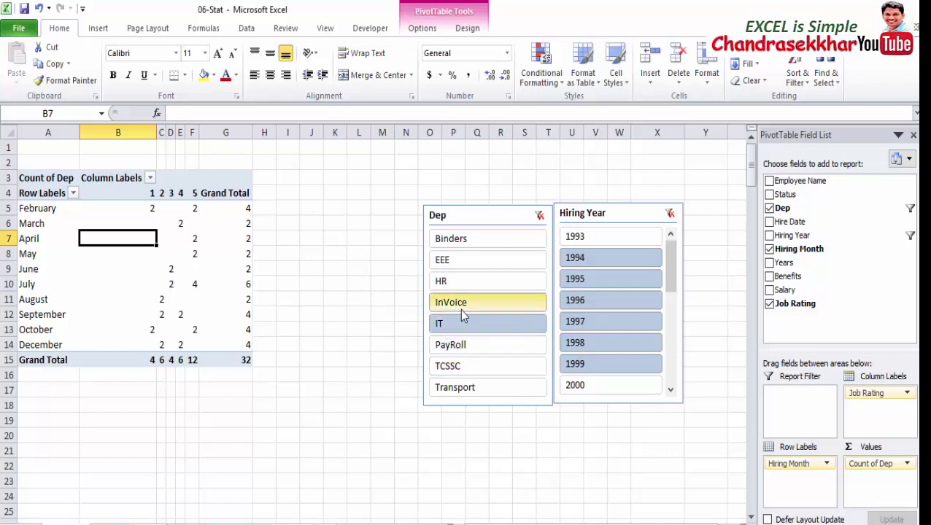
{"action": "left_click", "coordinate": [462, 310], "text": "ctrl"}
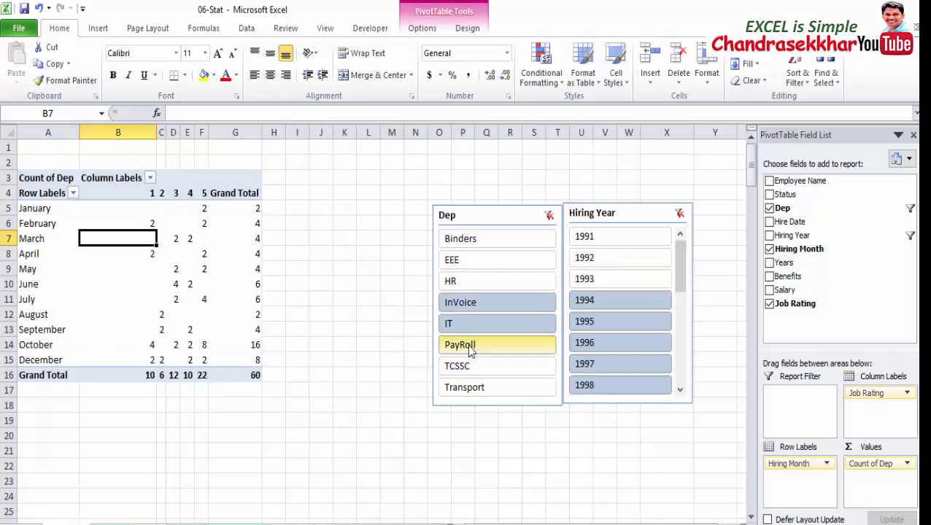
{"action": "left_click", "coordinate": [494, 289], "text": "ctrl"}
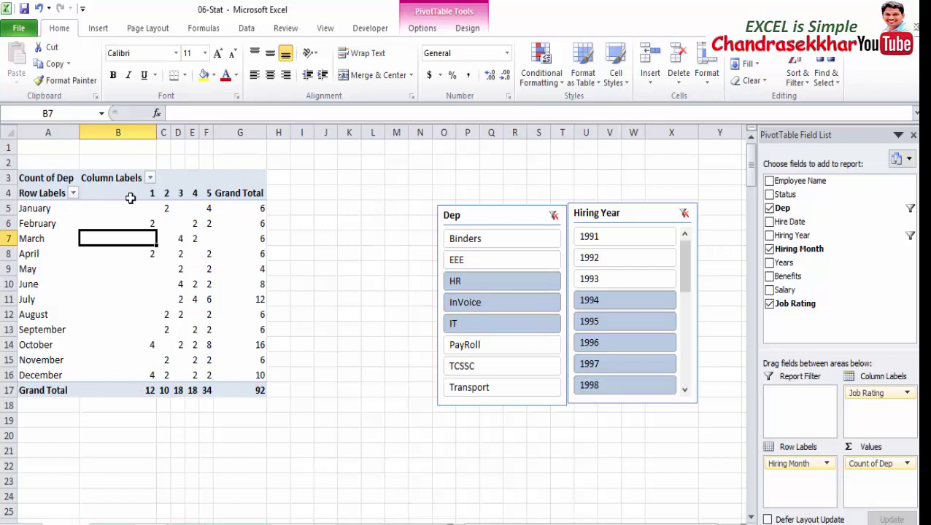
{"action": "mouse_move", "coordinate": [177, 239]}
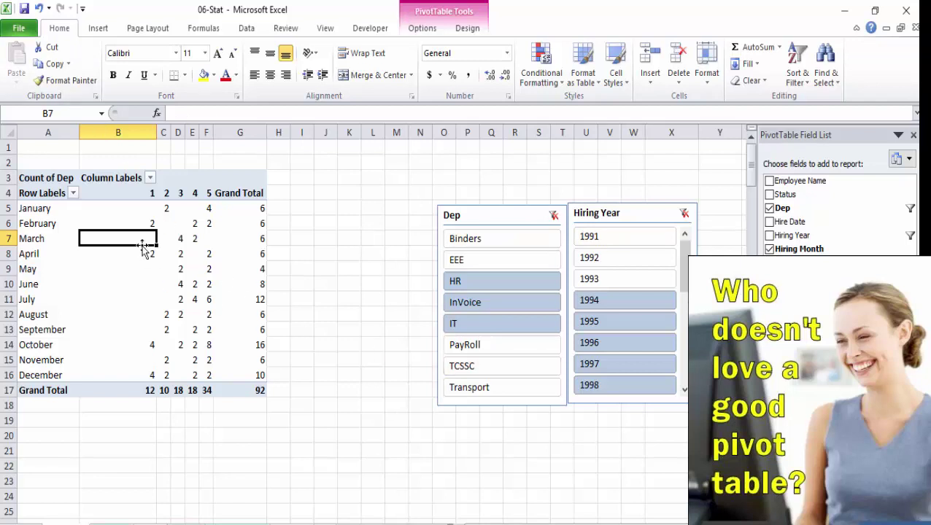
{"action": "mouse_move", "coordinate": [189, 311]}
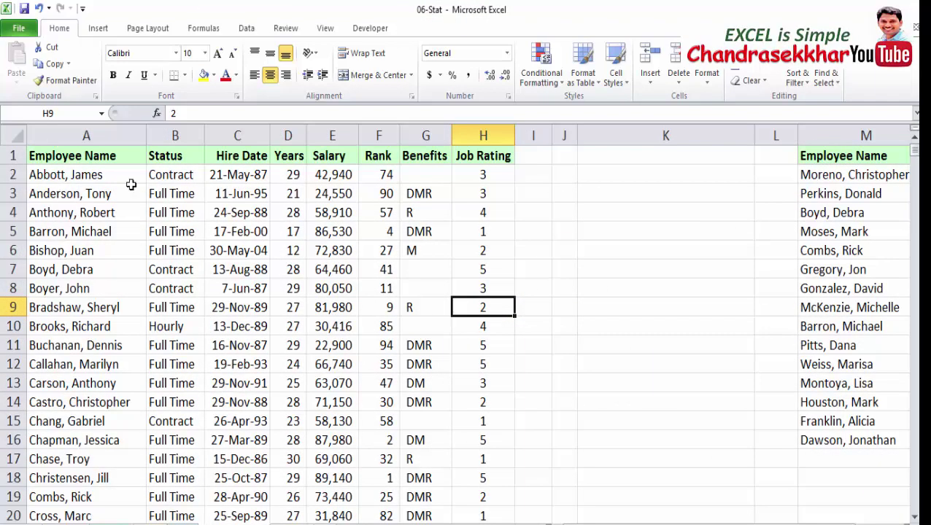
- Create a PivotChart with PivotTable on a new worksheet from COUNTBLANK!$A$1:$H$100, using Status as axis field and Sum of Years as values
{"action": "left_click", "coordinate": [102, 28]}
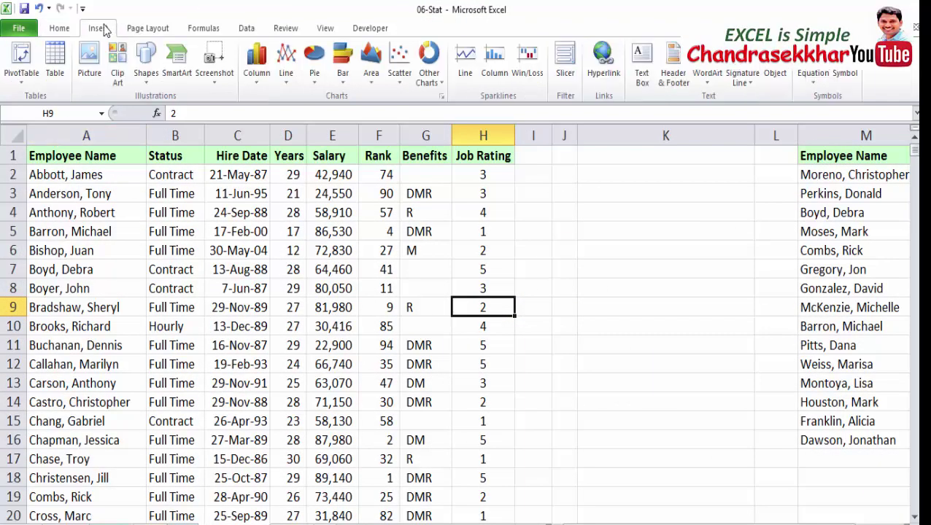
{"action": "left_click", "coordinate": [22, 79]}
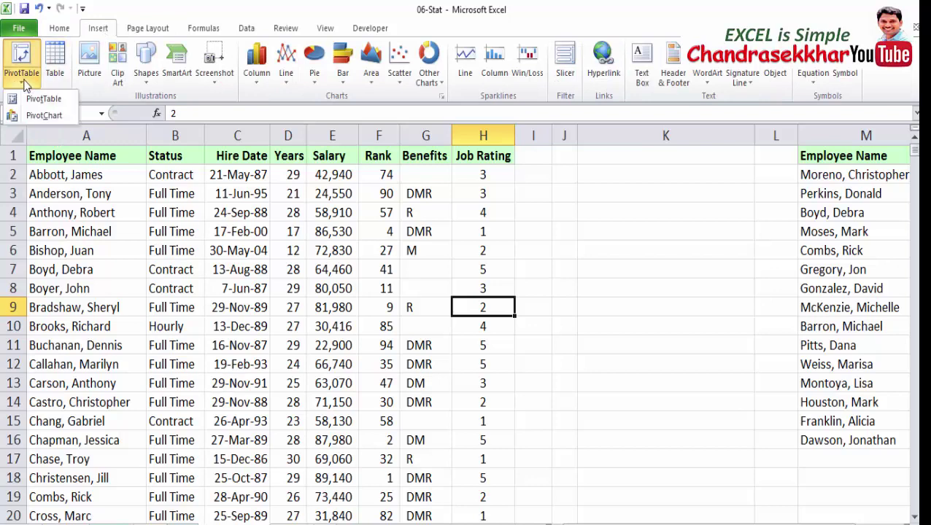
{"action": "left_click", "coordinate": [30, 115]}
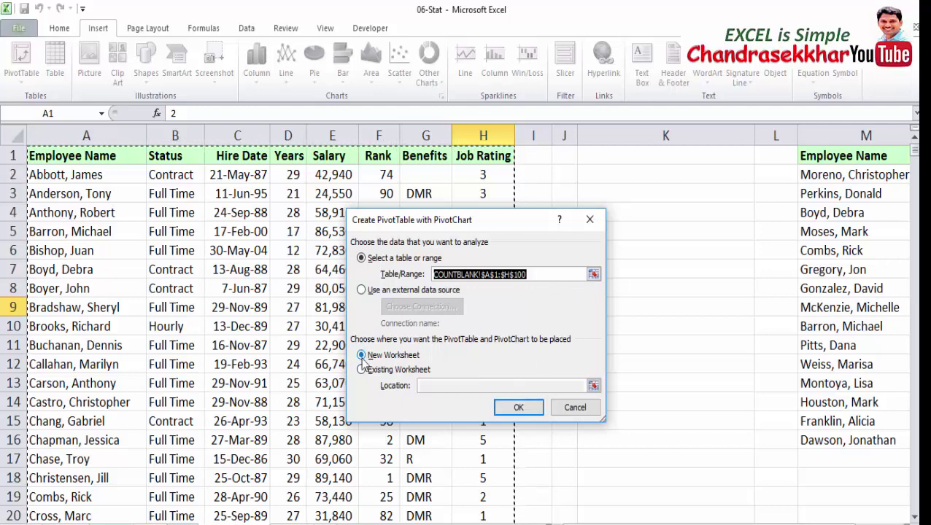
{"action": "left_click", "coordinate": [519, 408]}
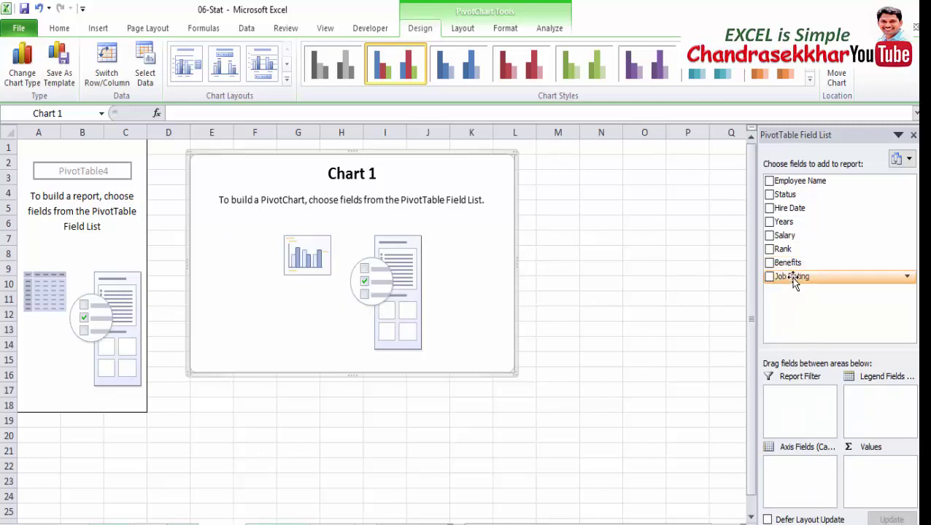
{"action": "left_click_drag", "start_coordinate": [786, 194], "coordinate": [811, 470]}
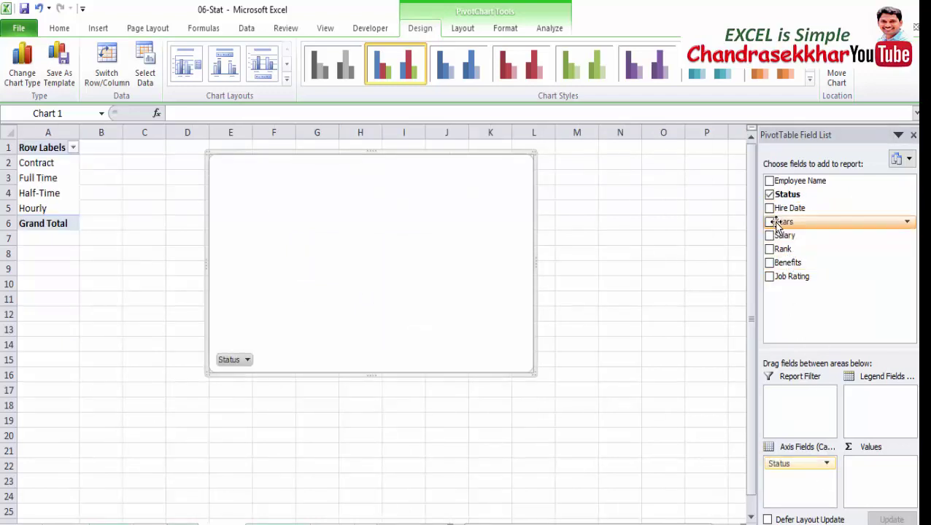
{"action": "left_click_drag", "start_coordinate": [783, 223], "coordinate": [868, 466]}
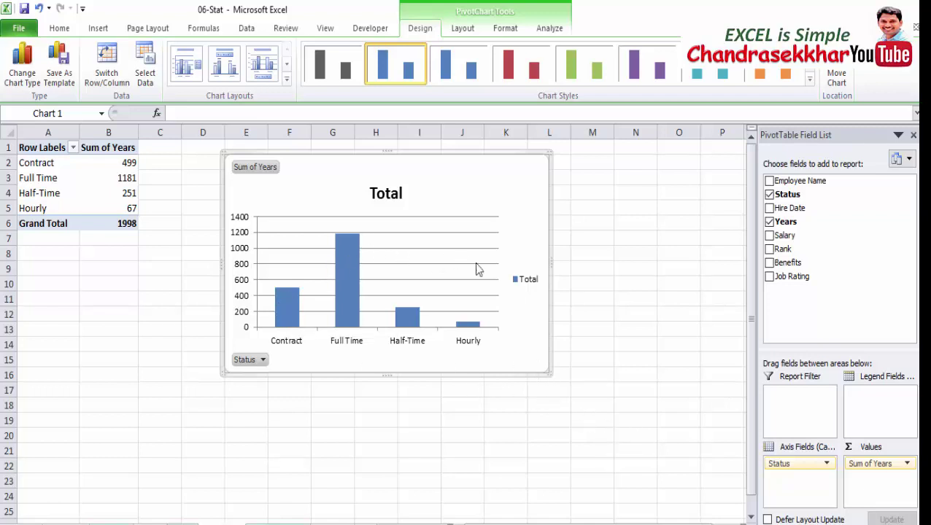
- Filter the PivotTable's Status row labels to show only Full Time and Half-Time
{"action": "left_click", "coordinate": [73, 147]}
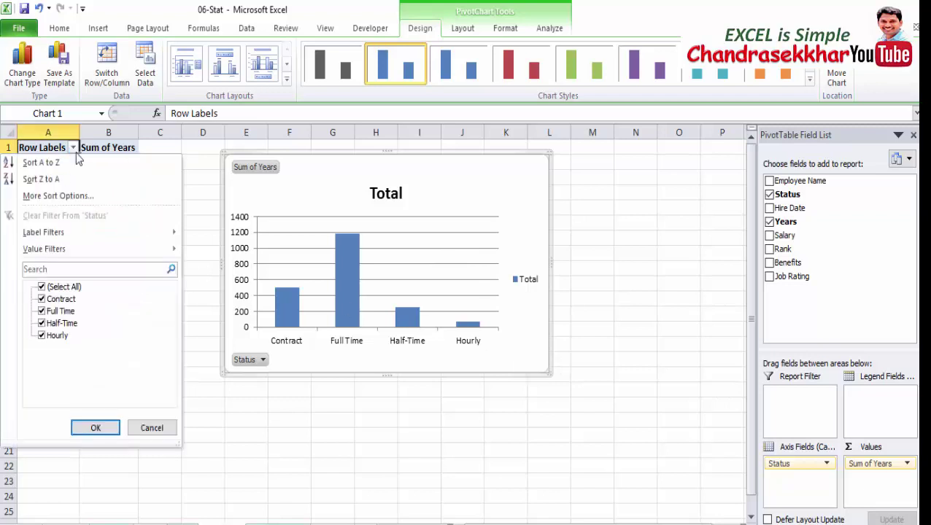
{"action": "left_click", "coordinate": [42, 288]}
{"action": "left_click", "coordinate": [42, 310]}
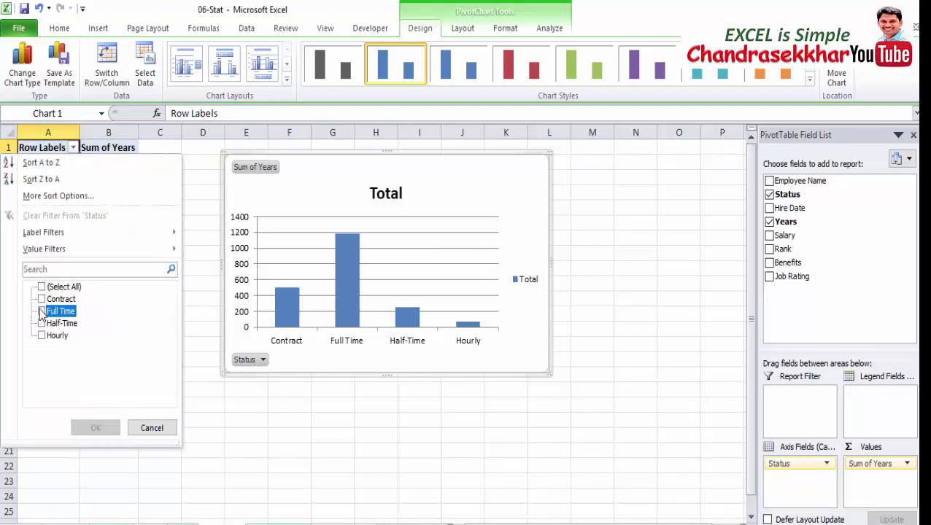
{"action": "left_click", "coordinate": [41, 323]}
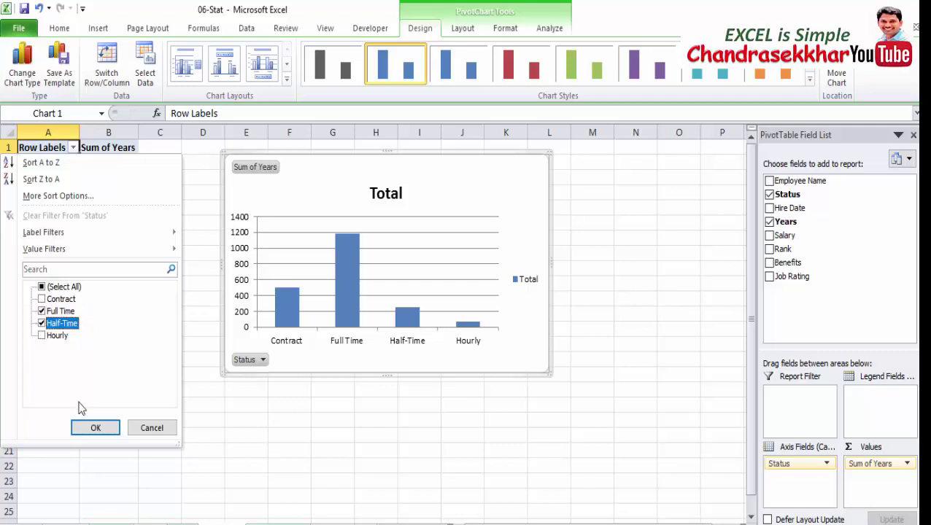
{"action": "left_click", "coordinate": [93, 428]}
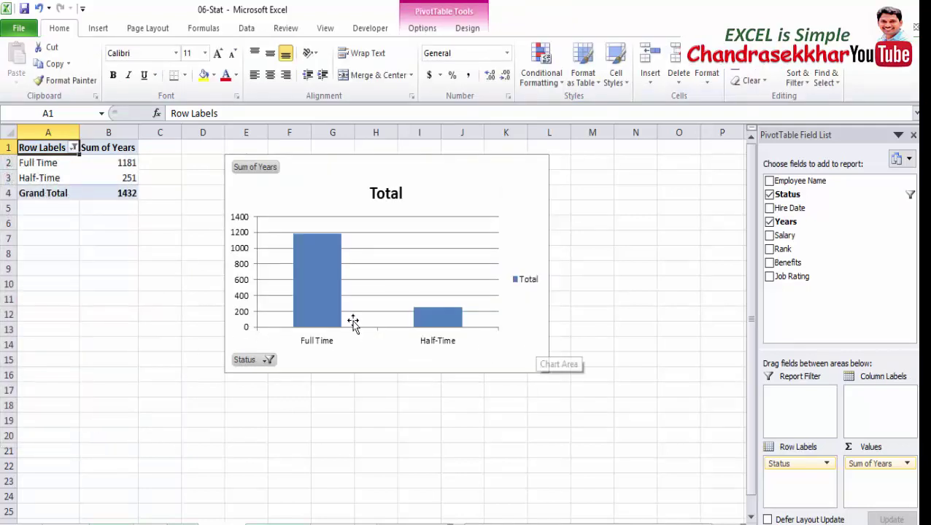
- Restore all Status items in the PivotTable's row label filter
{"action": "left_click", "coordinate": [73, 148]}
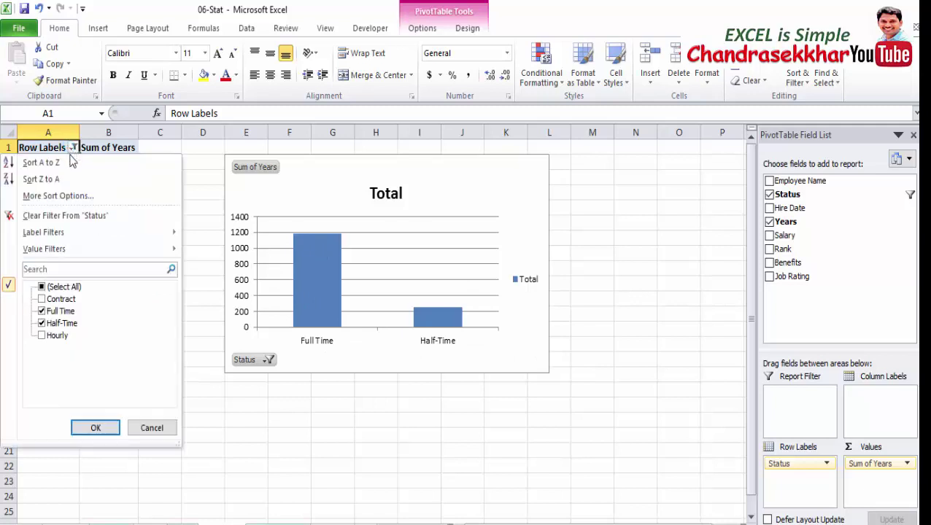
{"action": "left_click", "coordinate": [42, 287]}
{"action": "left_click", "coordinate": [94, 429]}
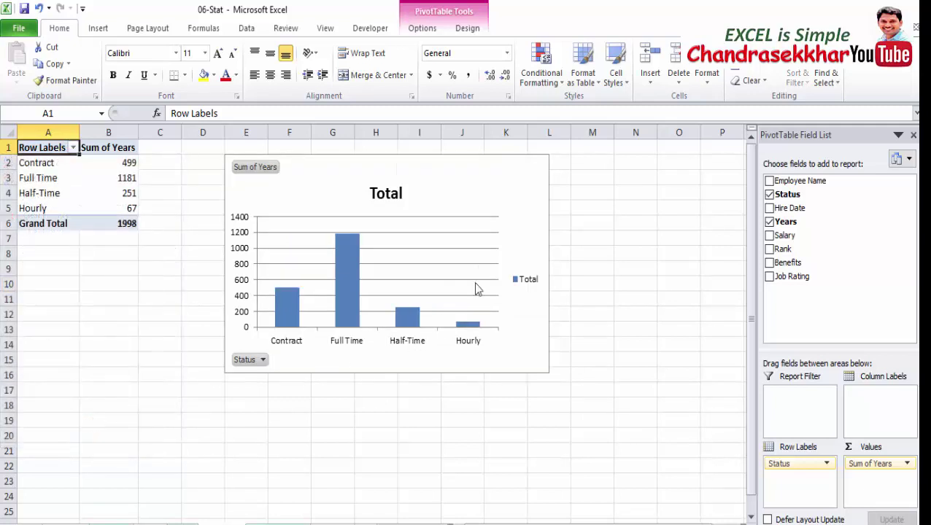
- Change the PivotChart from columns to the basic Line chart type
{"action": "left_click", "coordinate": [505, 355]}
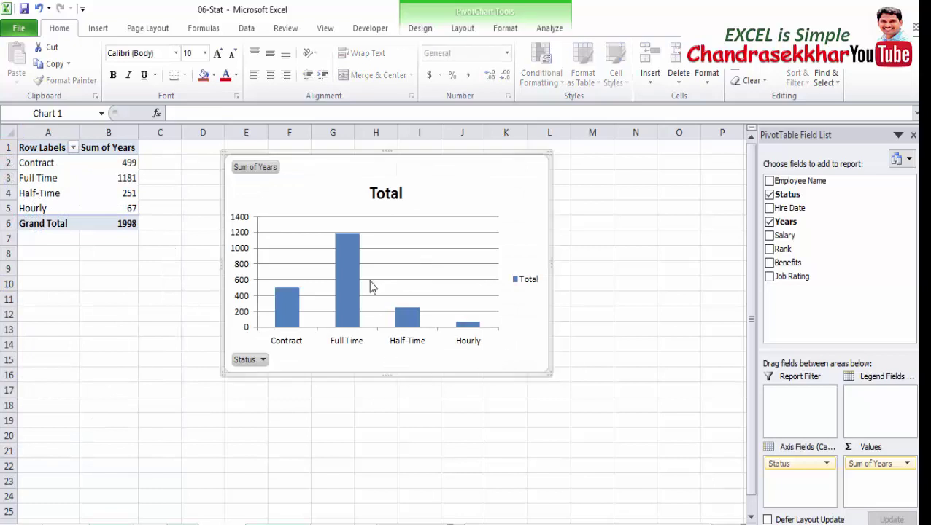
{"action": "right_click", "coordinate": [457, 191]}
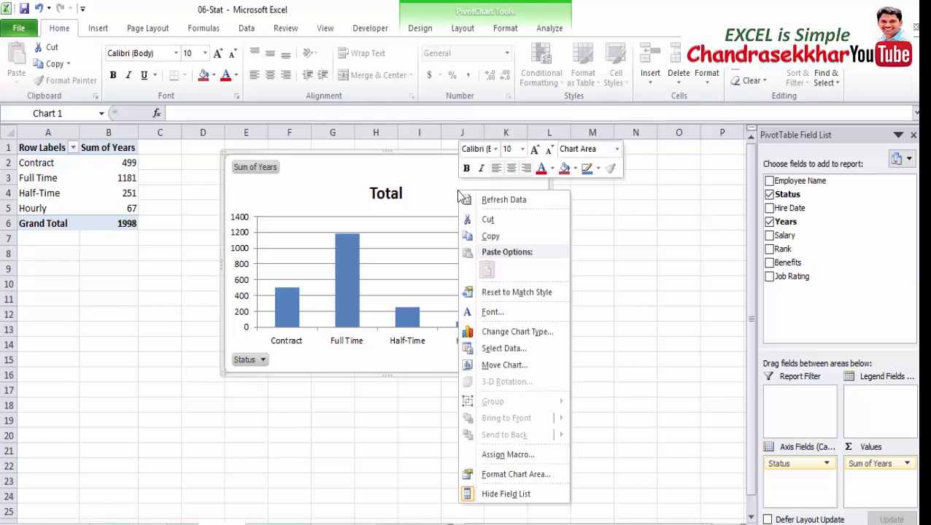
{"action": "left_click", "coordinate": [505, 330]}
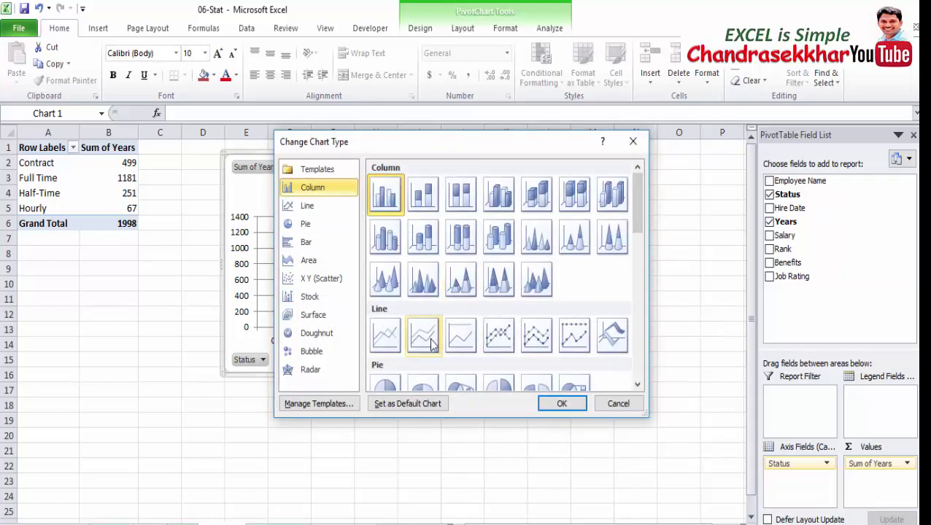
{"action": "left_click", "coordinate": [429, 343]}
{"action": "left_click", "coordinate": [393, 338]}
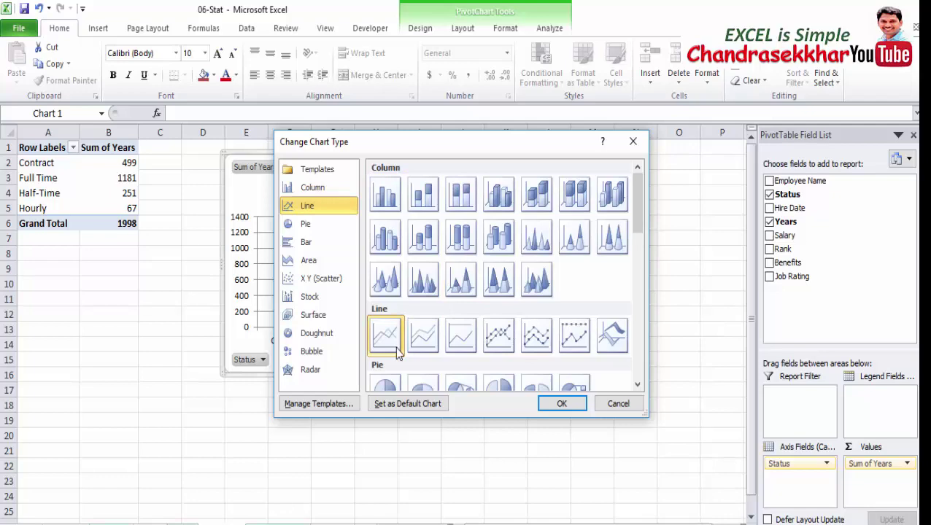
{"action": "left_click", "coordinate": [561, 403]}
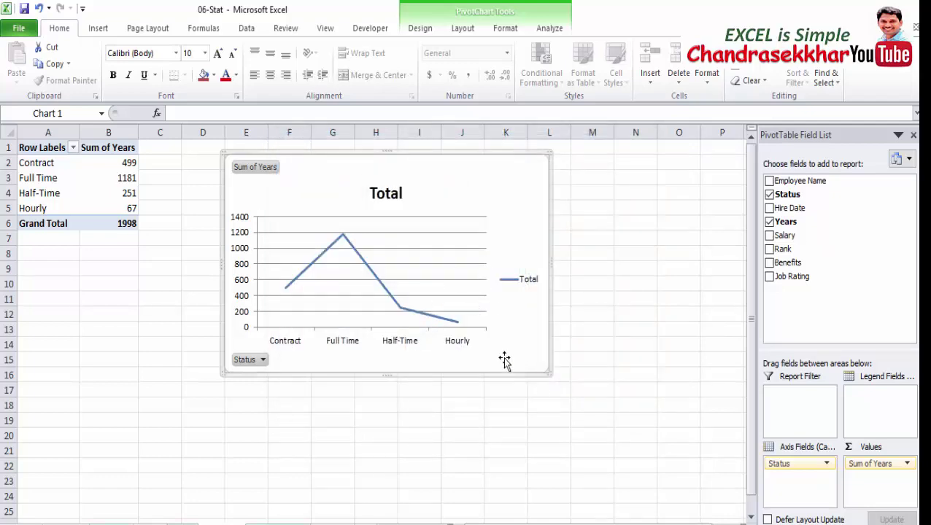
- Change the PivotChart to the basic Pie chart type
{"action": "right_click", "coordinate": [506, 200]}
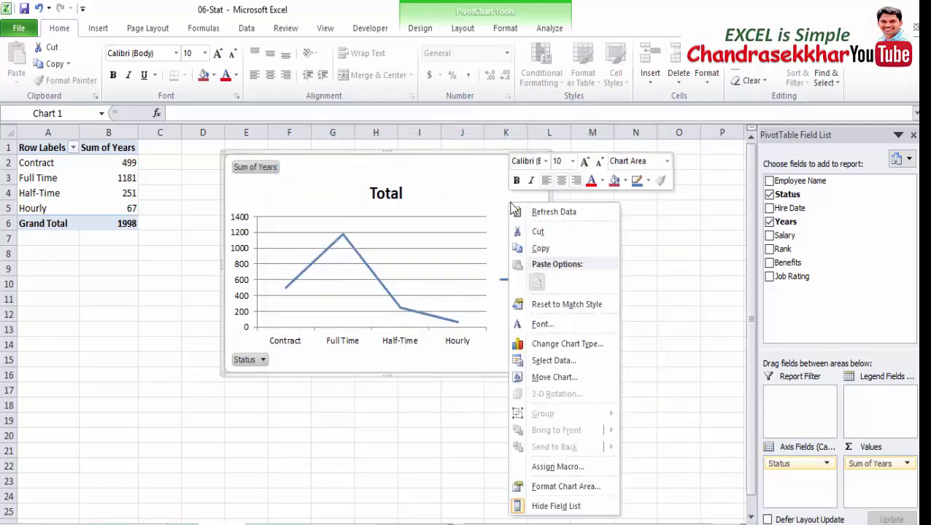
{"action": "left_click", "coordinate": [565, 343]}
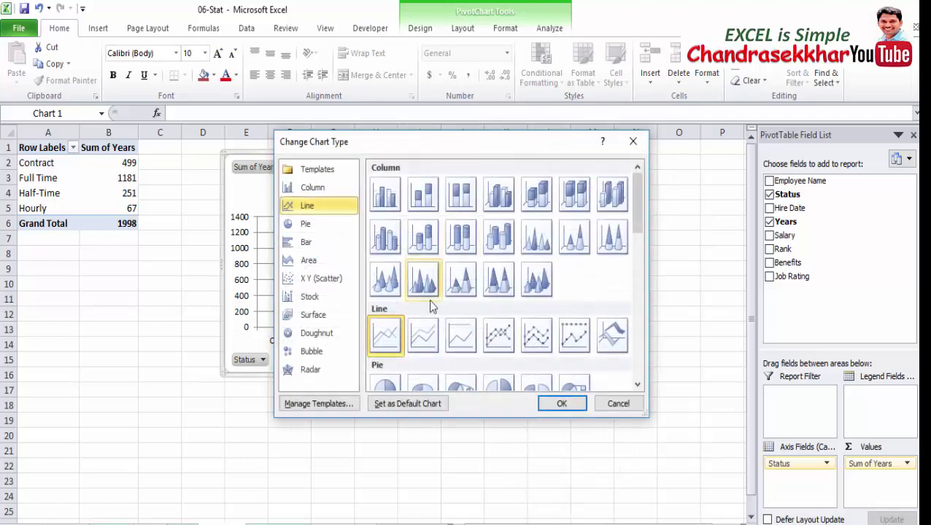
{"action": "left_click_drag", "start_coordinate": [632, 210], "coordinate": [632, 248]}
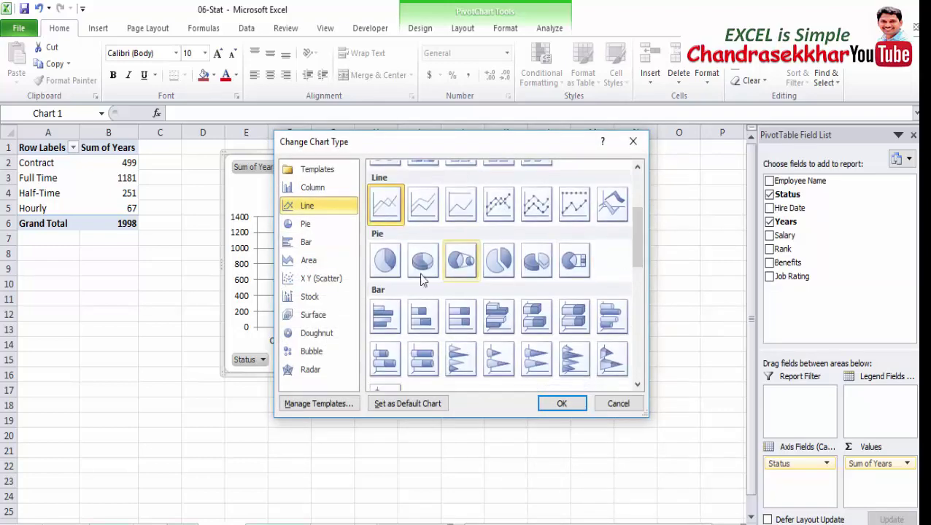
{"action": "left_click", "coordinate": [385, 268]}
{"action": "left_click", "coordinate": [563, 405]}
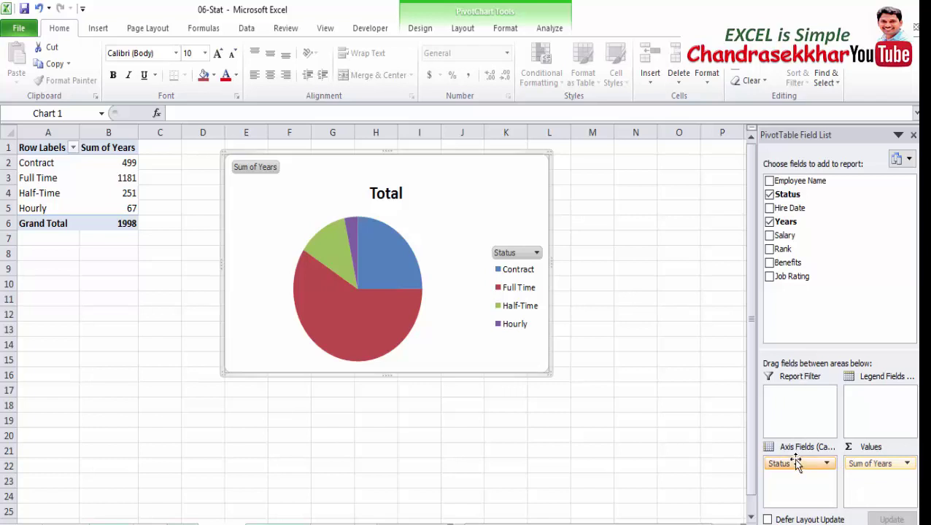
- Replace the Status axis field of the PivotChart with Job Rating
{"action": "left_click_drag", "start_coordinate": [795, 467], "coordinate": [816, 290]}
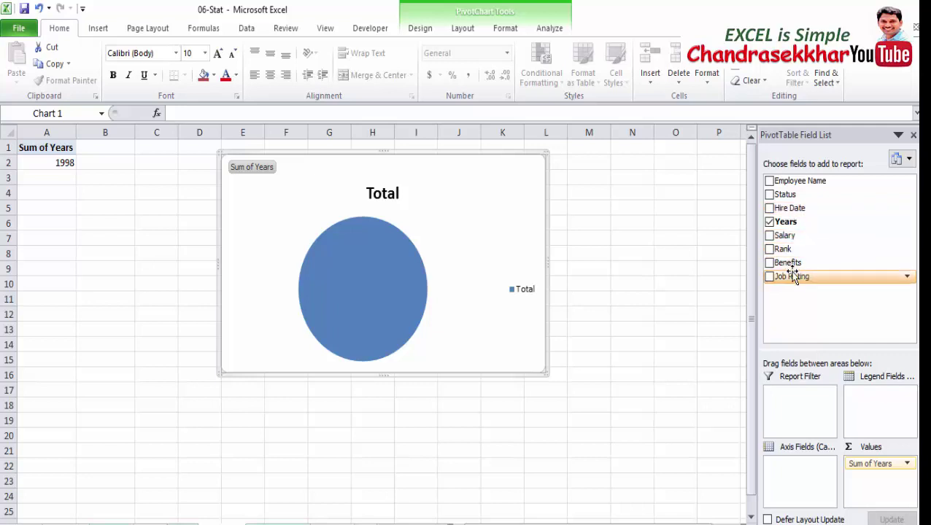
{"action": "left_click_drag", "start_coordinate": [797, 279], "coordinate": [806, 477]}
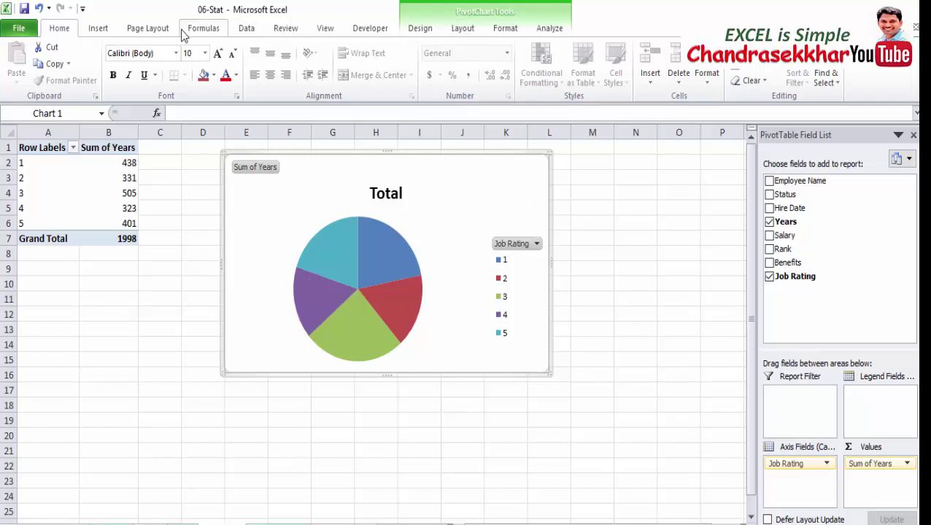
- Insert slicers for the Status and Job Rating fields of the PivotTable
{"action": "left_click", "coordinate": [98, 30]}
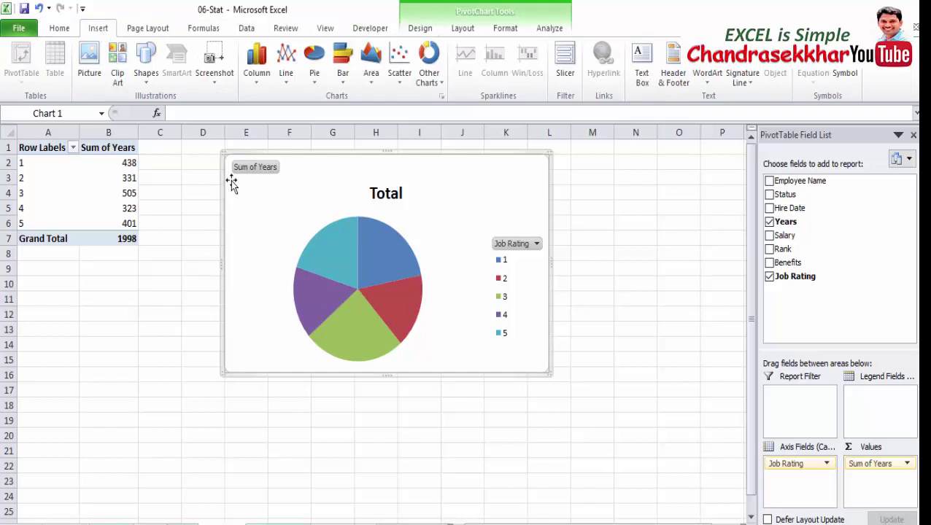
{"action": "left_click", "coordinate": [94, 177]}
{"action": "left_click", "coordinate": [94, 238]}
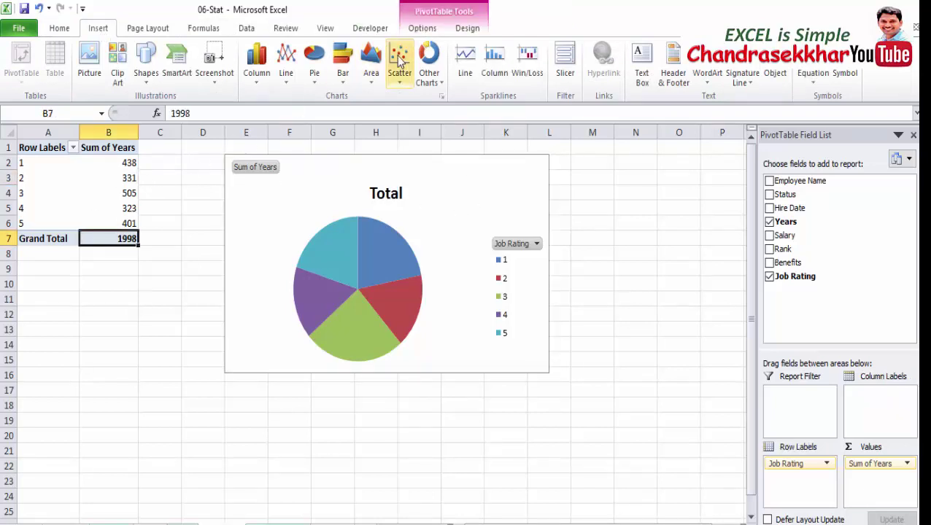
{"action": "left_click", "coordinate": [416, 32]}
{"action": "left_click", "coordinate": [372, 78]}
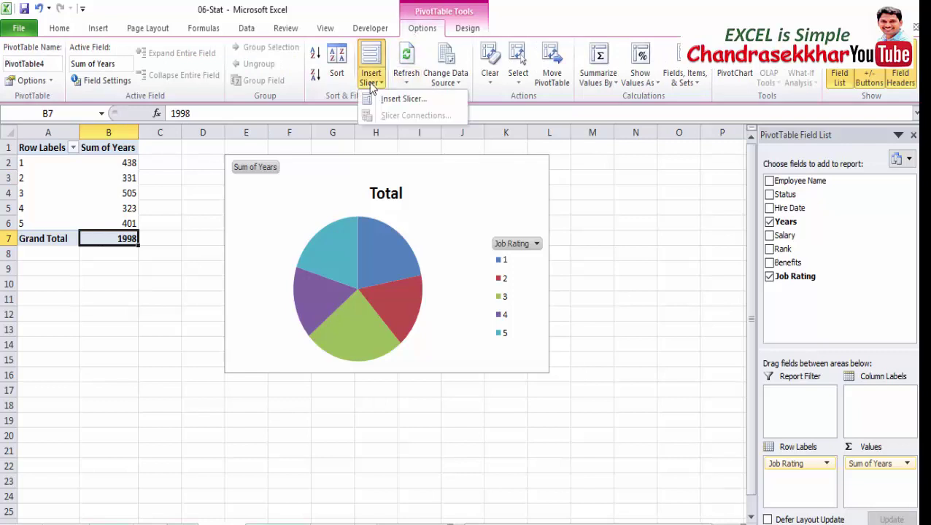
{"action": "left_click", "coordinate": [397, 97]}
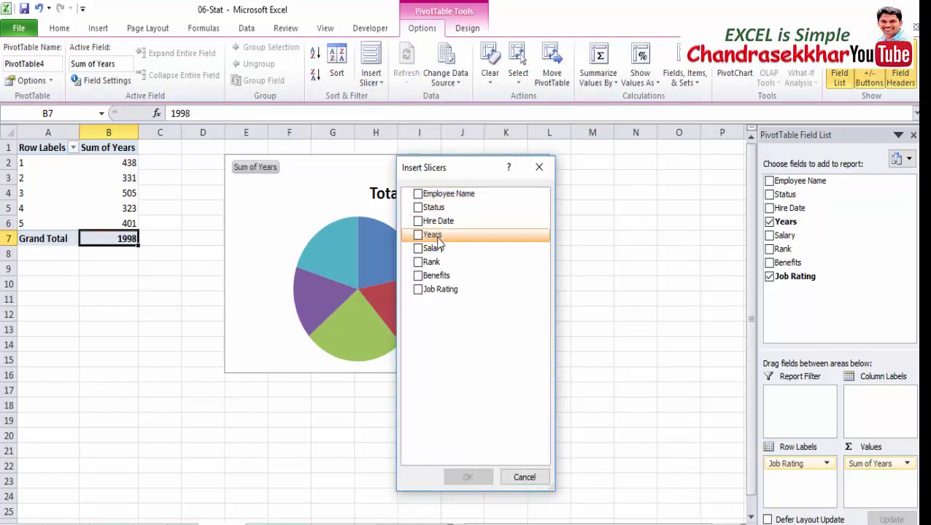
{"action": "left_click", "coordinate": [418, 290]}
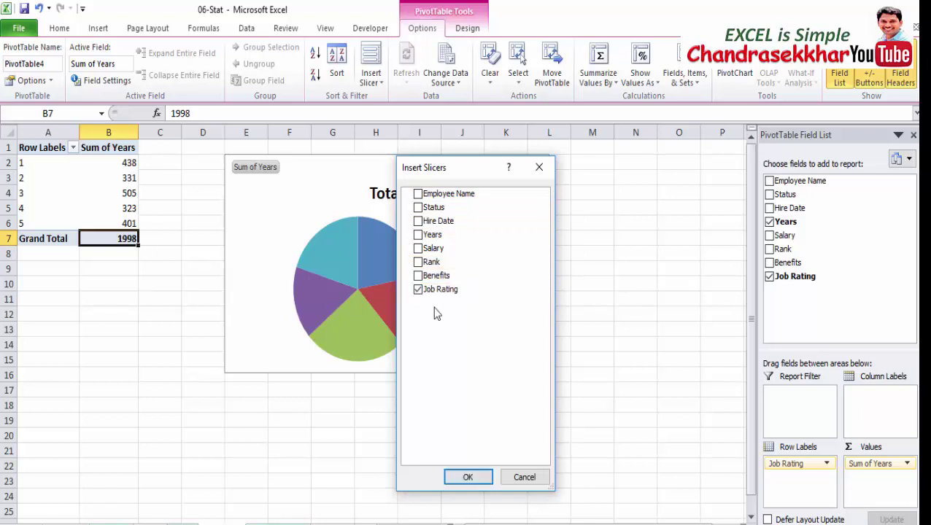
{"action": "left_click", "coordinate": [418, 290]}
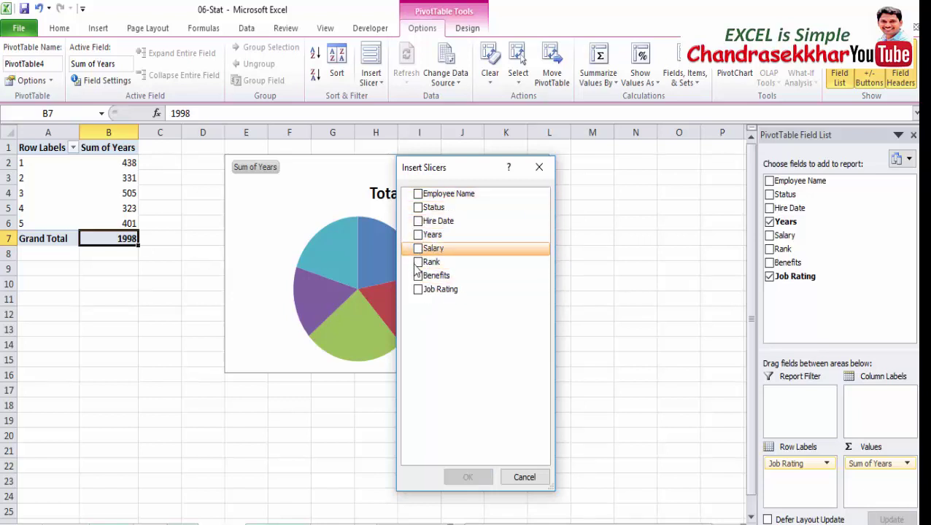
{"action": "left_click", "coordinate": [418, 290]}
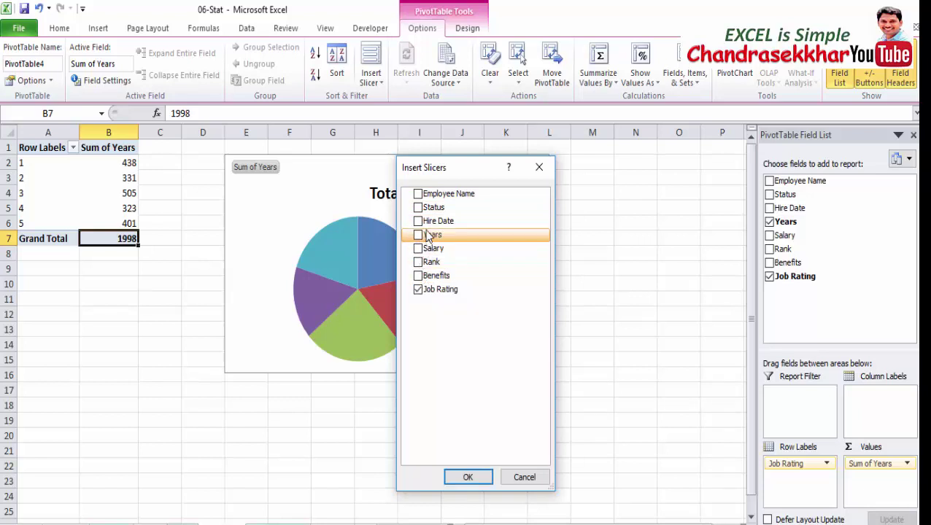
{"action": "left_click", "coordinate": [419, 209]}
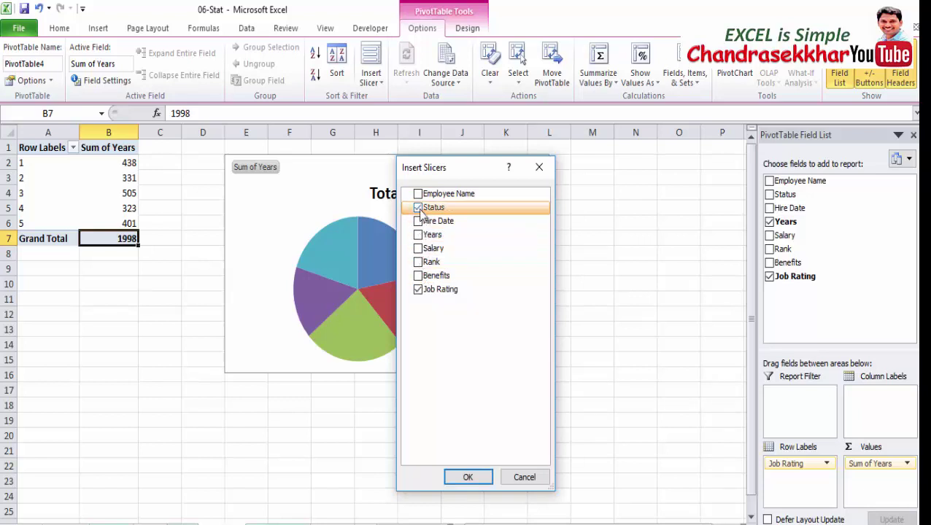
{"action": "left_click", "coordinate": [454, 480]}
- Arrange the slicers so Job Rating sits to the right of the pie chart and Status sits below the PivotTable
{"action": "left_click_drag", "start_coordinate": [402, 259], "coordinate": [621, 202]}
{"action": "mouse_move", "coordinate": [382, 215]}
{"action": "left_mouse_down"}
{"action": "mouse_move", "coordinate": [550, 197]}
{"action": "mouse_move", "coordinate": [386, 215]}
{"action": "left_mouse_up"}
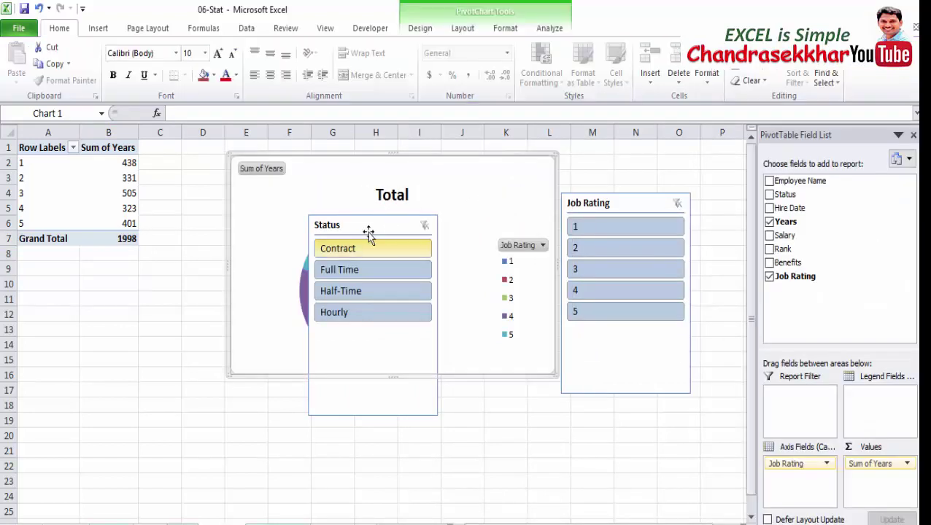
{"action": "left_click", "coordinate": [387, 231]}
{"action": "left_click_drag", "start_coordinate": [632, 208], "coordinate": [147, 306]}
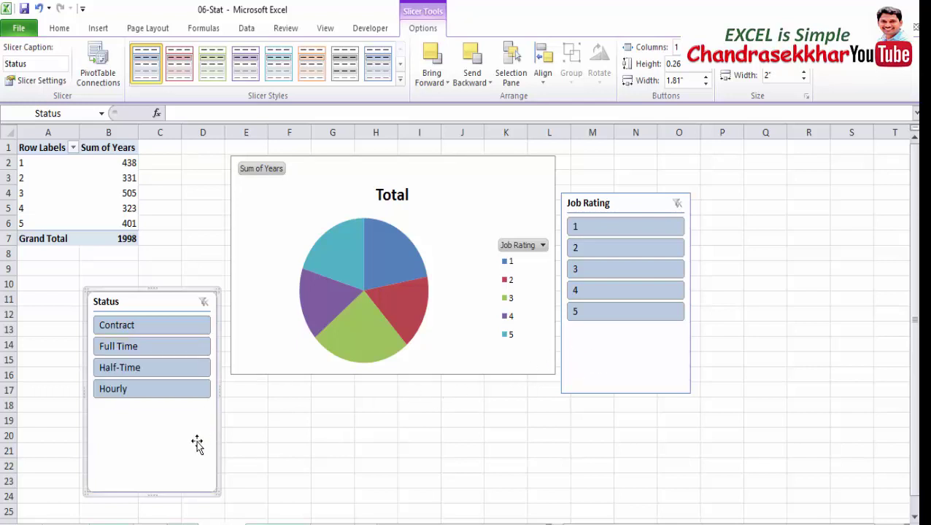
- Filter the PivotTable and pie chart with the Status slicer to Contract and Full Time
{"action": "left_click", "coordinate": [172, 326]}
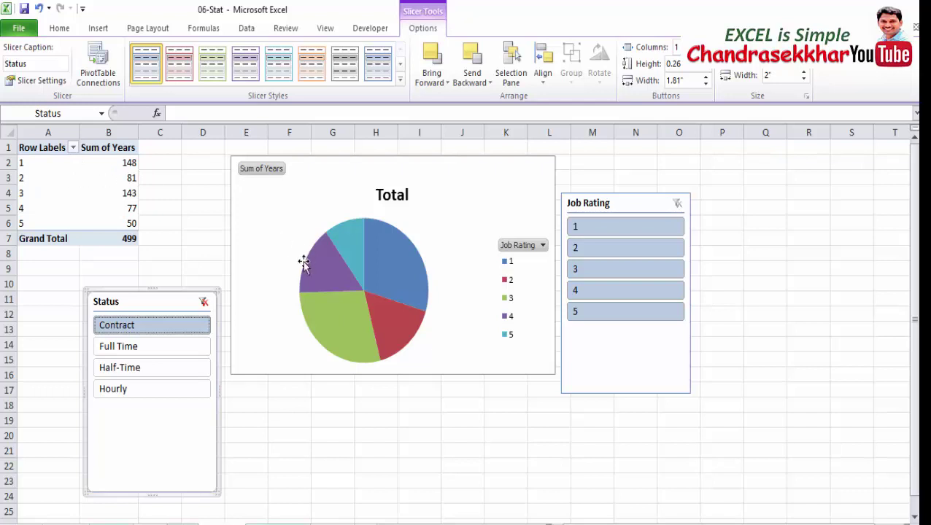
{"action": "left_click", "coordinate": [159, 351]}
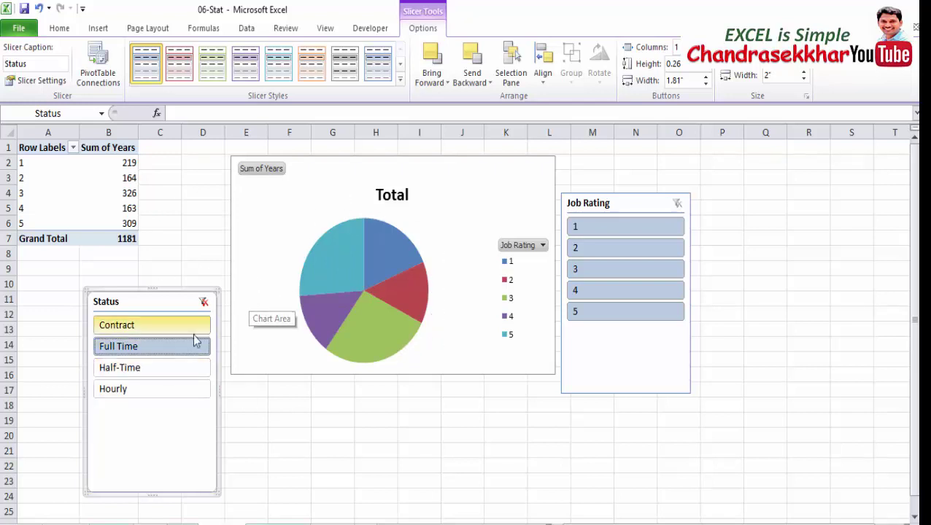
{"action": "left_click", "coordinate": [137, 330], "text": "ctrl"}
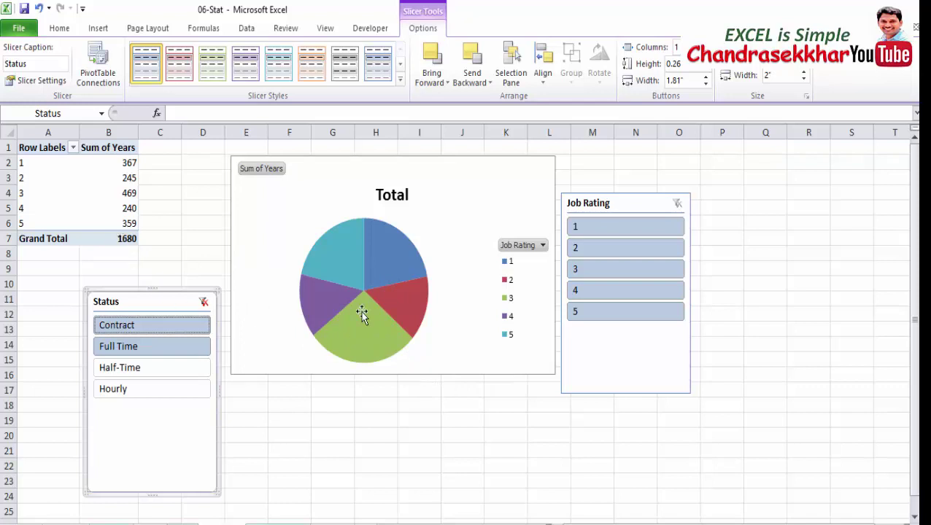
- Examine the filtered PivotTable values alongside the pie chart and the Status and Job Rating slicers
{"action": "left_click", "coordinate": [100, 208]}
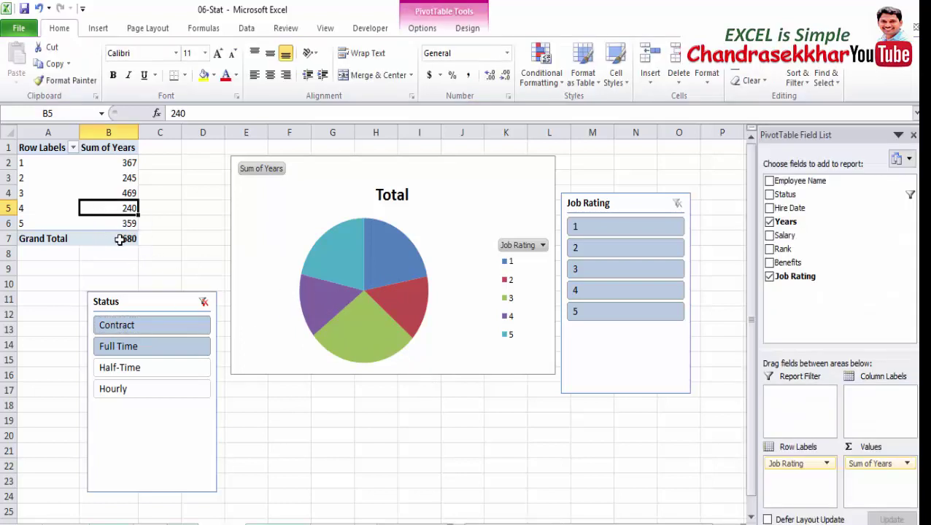
{"action": "left_click", "coordinate": [262, 242]}
{"action": "left_click", "coordinate": [106, 211]}
{"action": "left_click", "coordinate": [114, 302]}
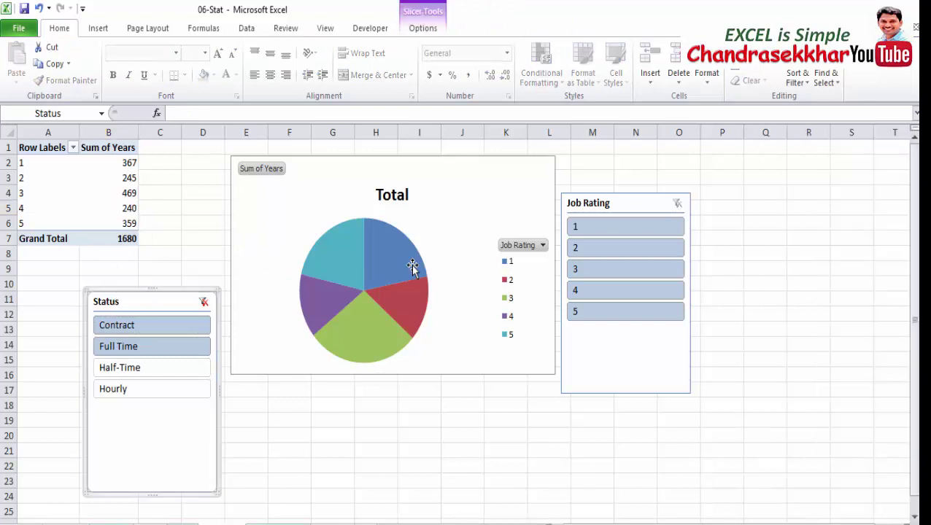
{"action": "left_click", "coordinate": [602, 203]}
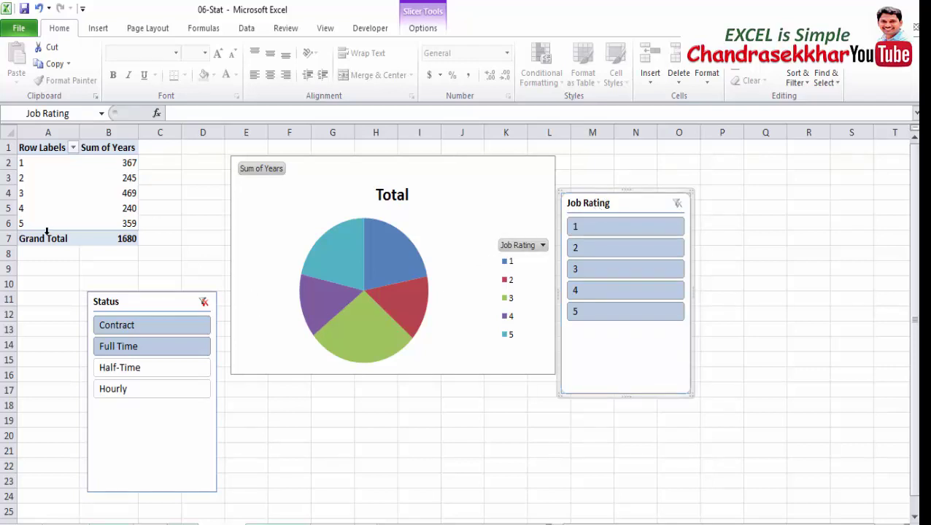
{"action": "mouse_move", "coordinate": [85, 183]}
{"action": "left_click", "coordinate": [299, 230]}
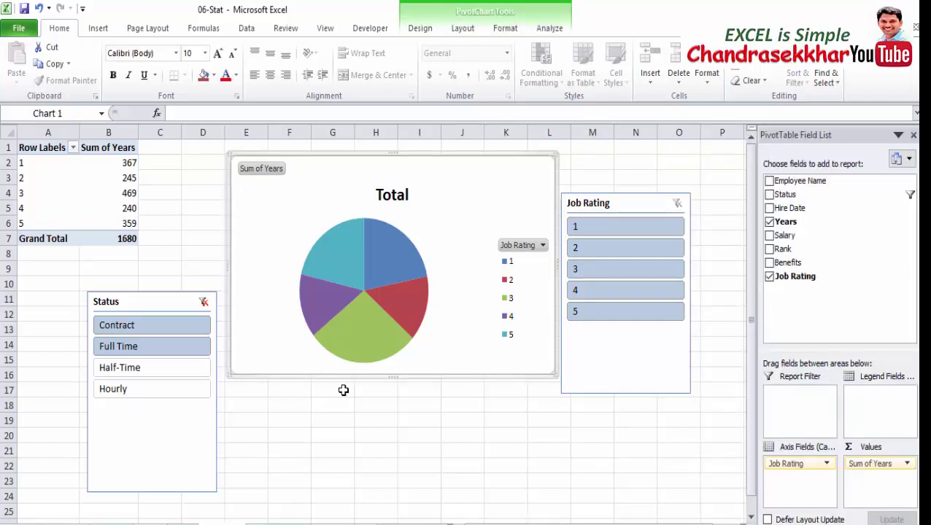